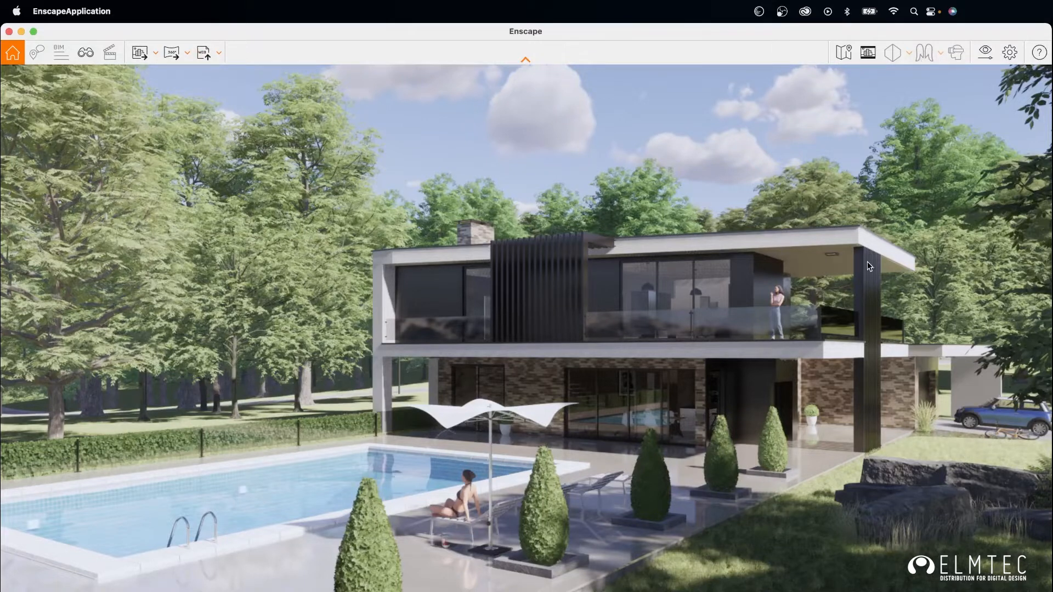
# Step: Look through the mono panorama and standalone web version export options while viewing the pool house from different angles
pyautogui.click(934, 555)
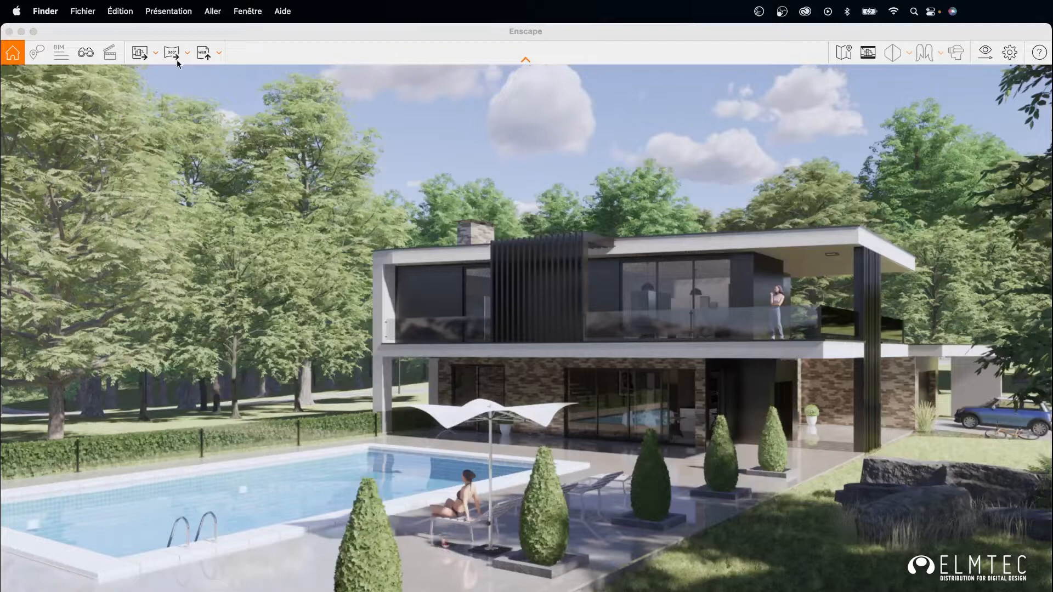
pyautogui.click(471, 363)
pyautogui.moveTo(471, 363); pyautogui.dragTo(650, 363, button='right')
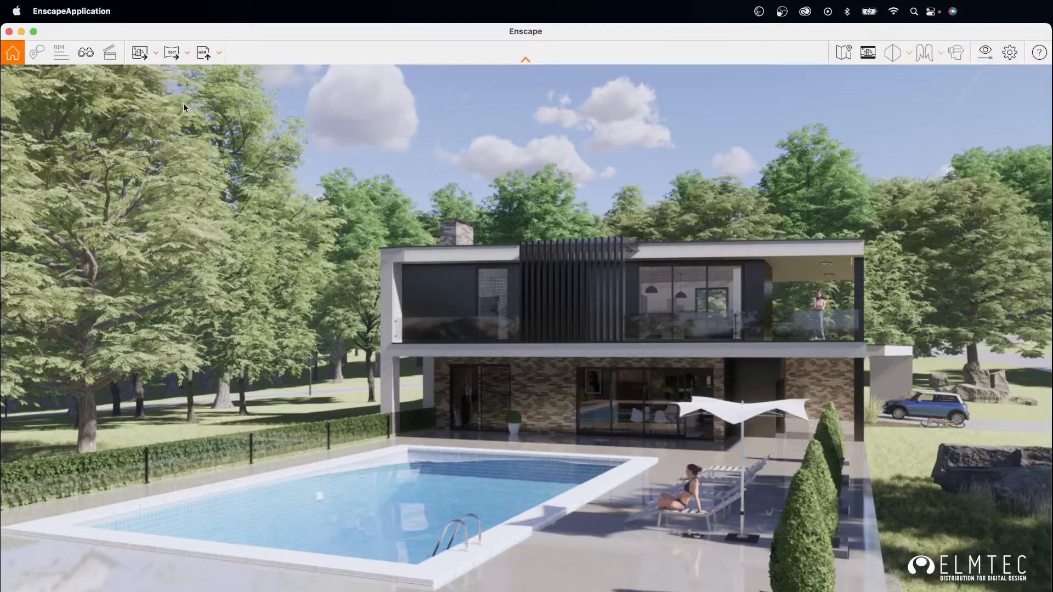
pyautogui.click(189, 51)
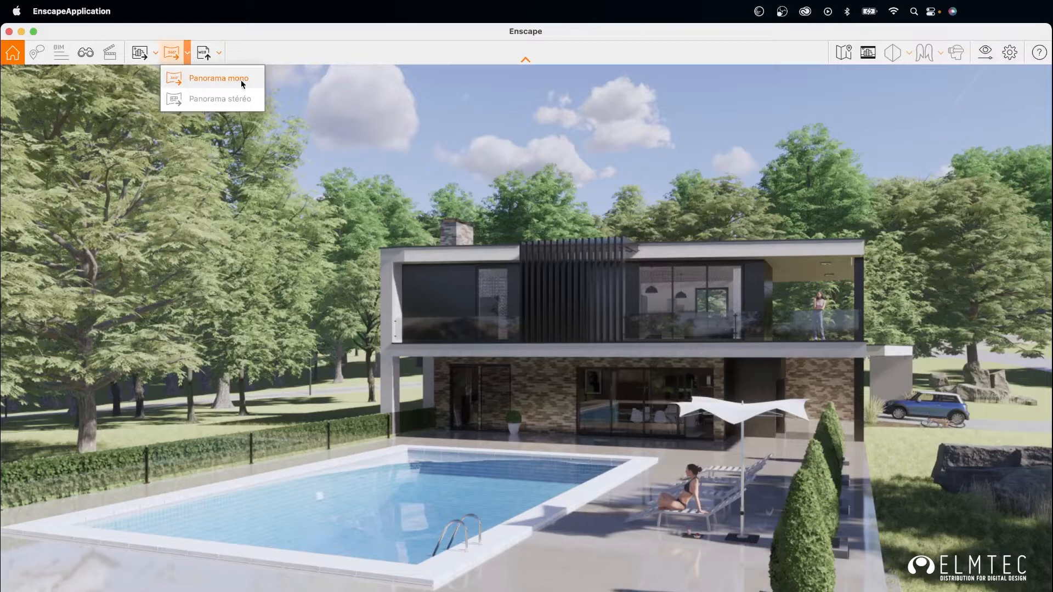
pyautogui.click(220, 52)
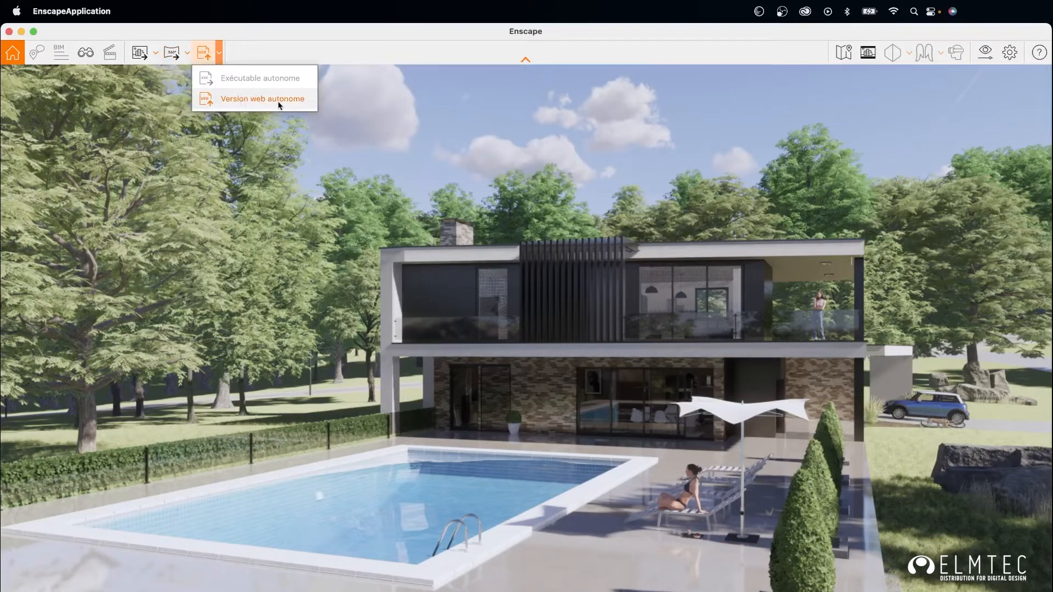
pyautogui.click(320, 174)
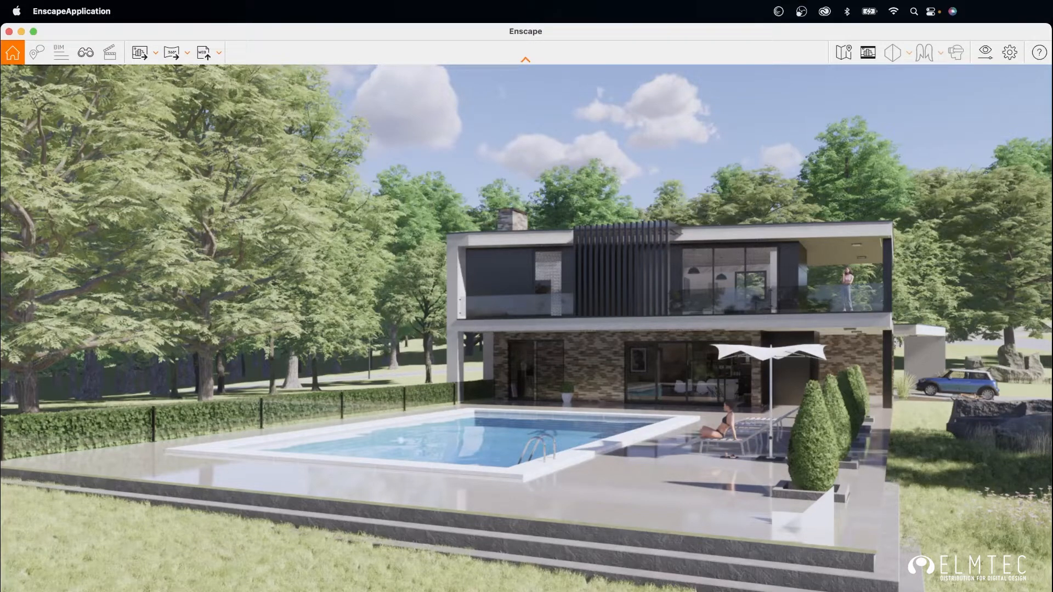
pyautogui.moveTo(501, 395)
pyautogui.mouseDown(button='right')
pyautogui.moveTo(576, 394)
pyautogui.moveTo(505, 394)
pyautogui.mouseUp(button='right')
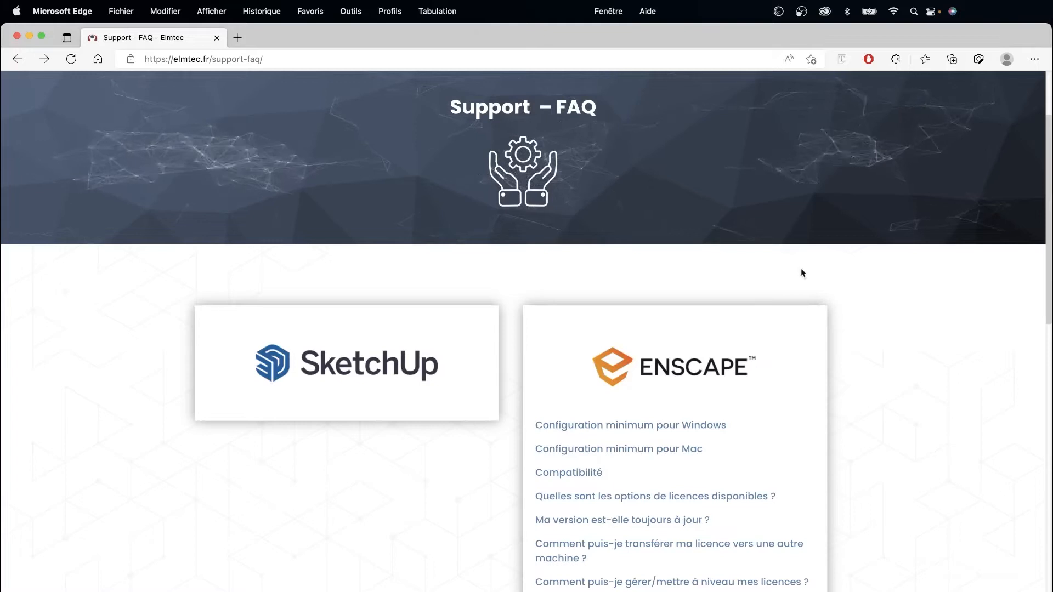
# Step: In Microsoft Edge, open the Enscape FAQ entry on the minimum Mac configuration and read the requirements
pyautogui.click(677, 448)
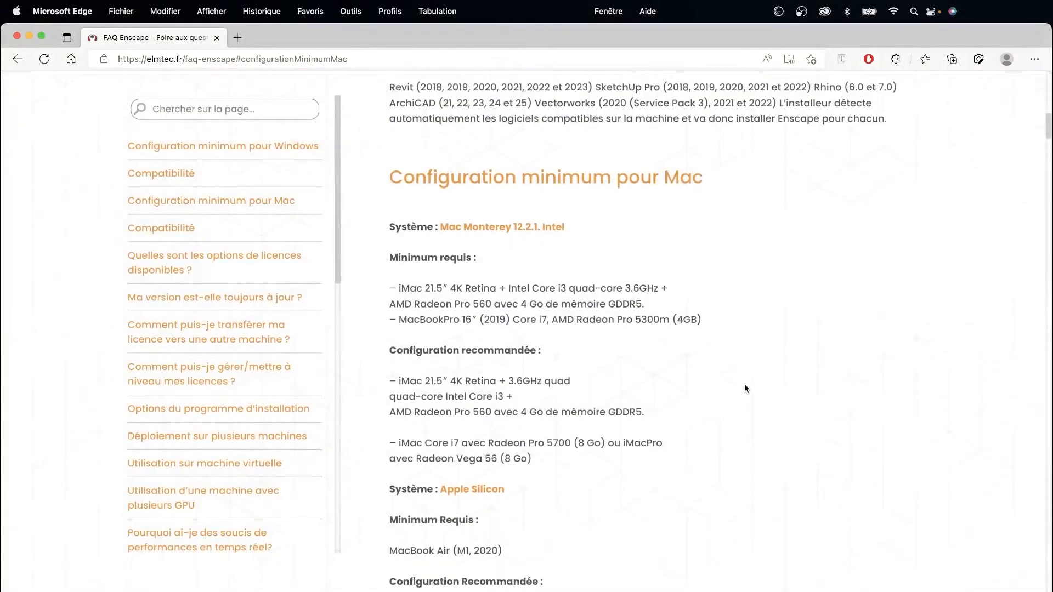
pyautogui.scroll(-5, 745, 387)
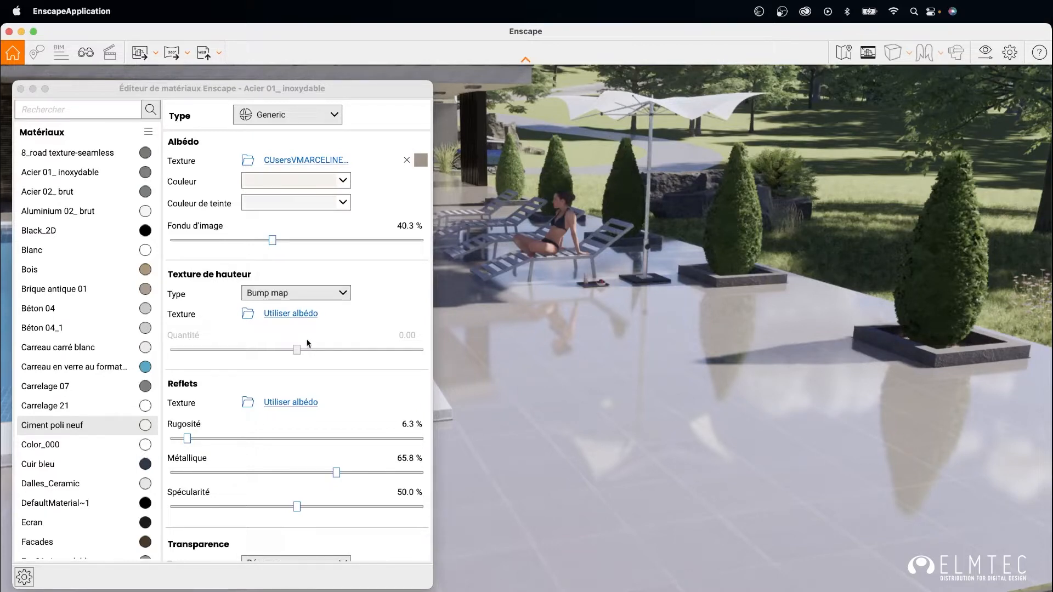
# Step: In Enscape, load NormalMap.png as the height texture of Ciment poli neuf, with intensity 74.8 % and roughness 32.8 %
pyautogui.click(248, 314)
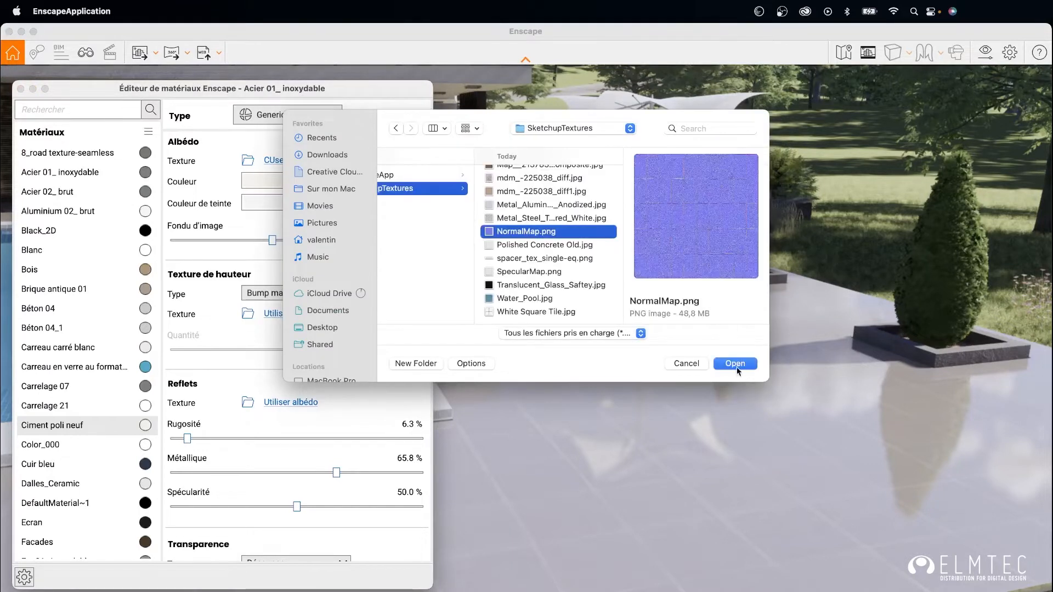
pyautogui.click(735, 363)
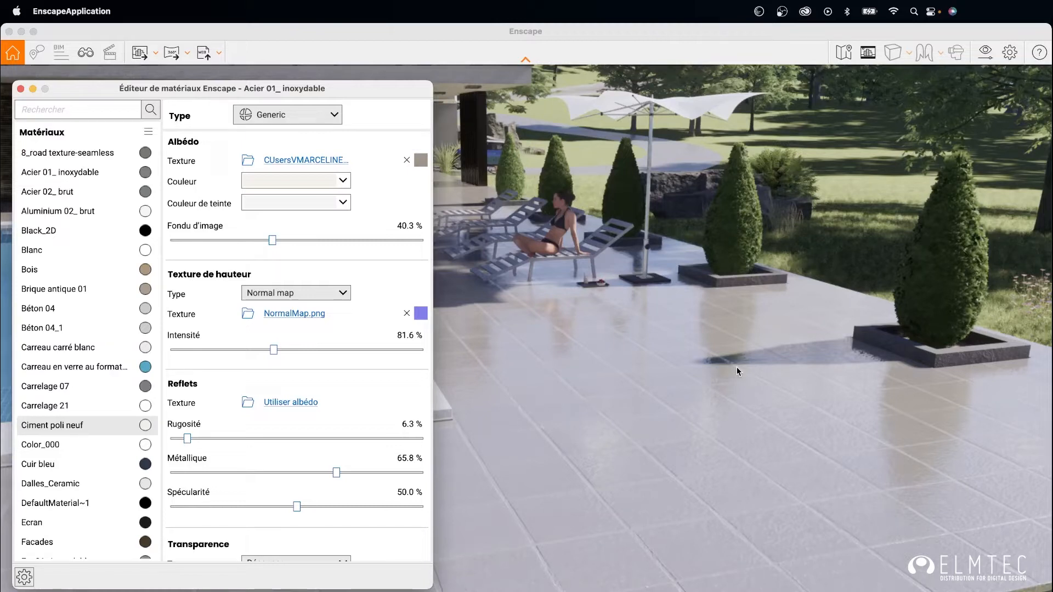
pyautogui.moveTo(271, 351)
pyautogui.mouseDown()
pyautogui.moveTo(312, 351)
pyautogui.moveTo(250, 354)
pyautogui.moveTo(264, 354)
pyautogui.mouseUp()
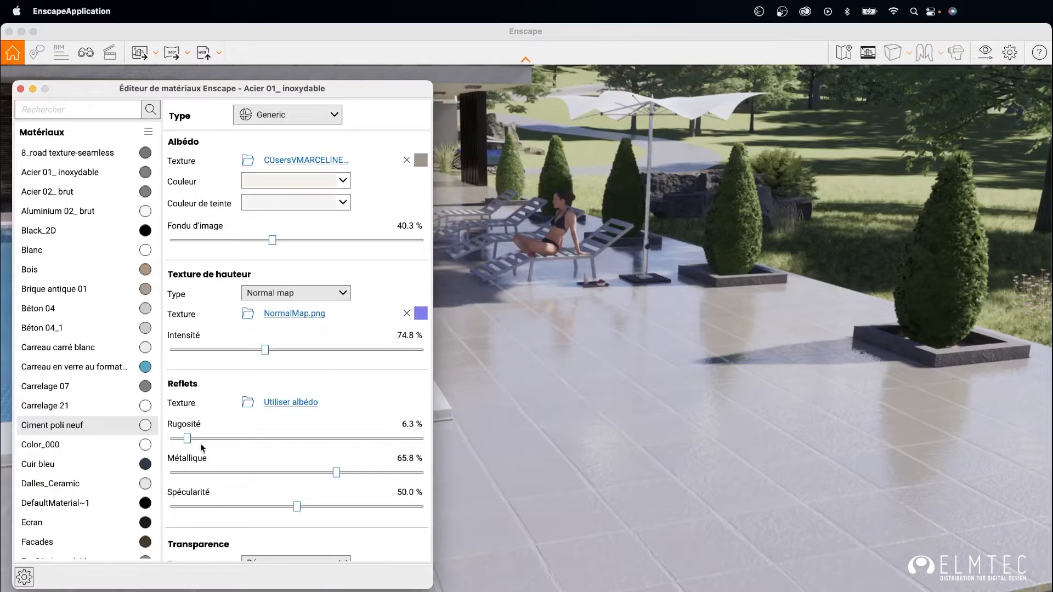
pyautogui.moveTo(189, 441); pyautogui.dragTo(255, 439)
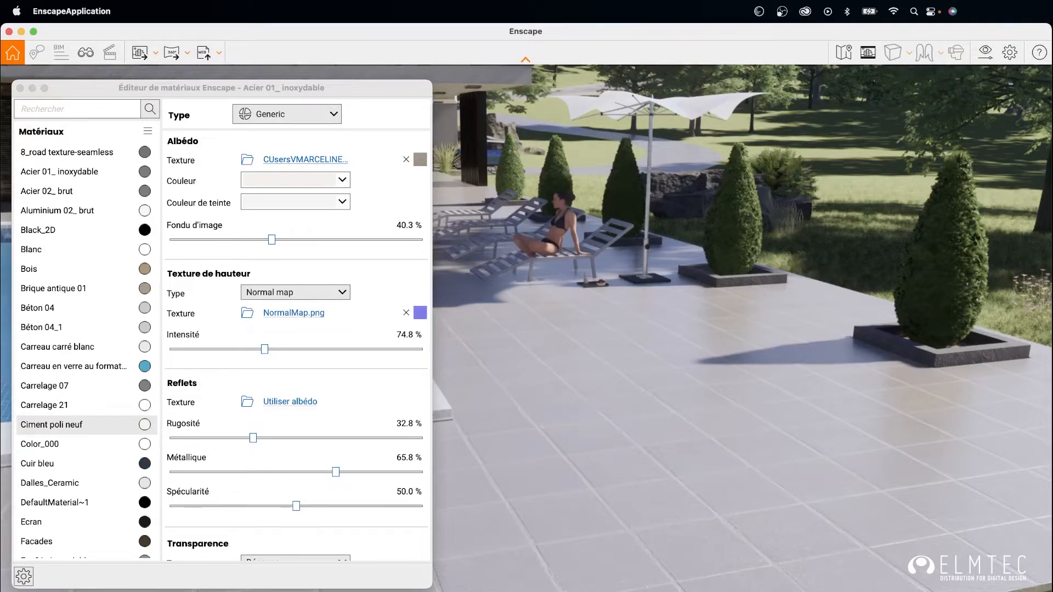
# Step: Try the Grass and Water types on the Ciment poli neuf material and return it to Generic
pyautogui.click(334, 118)
pyautogui.click(269, 154)
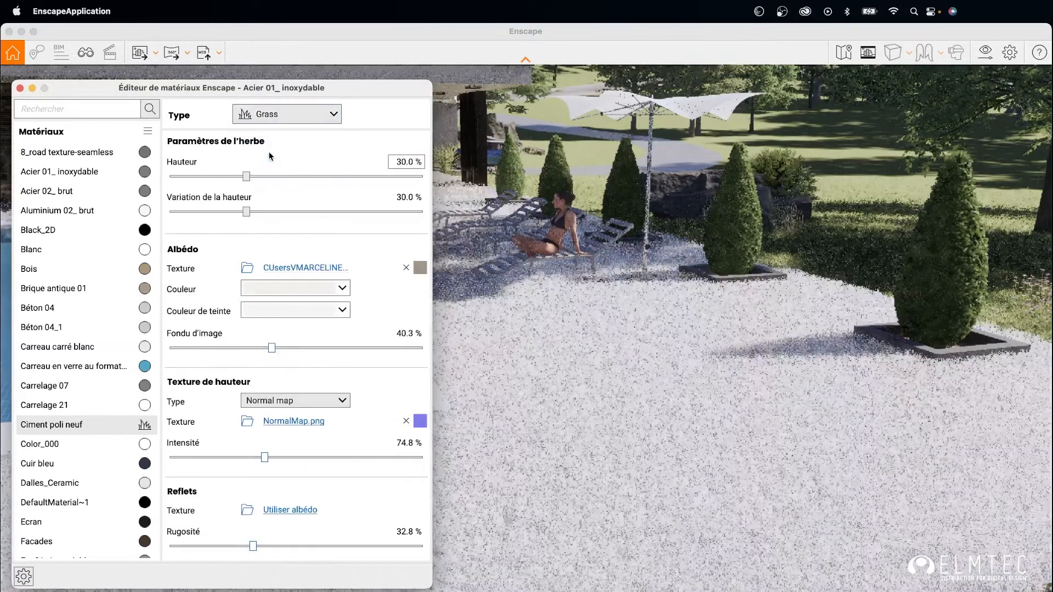
pyautogui.click(320, 114)
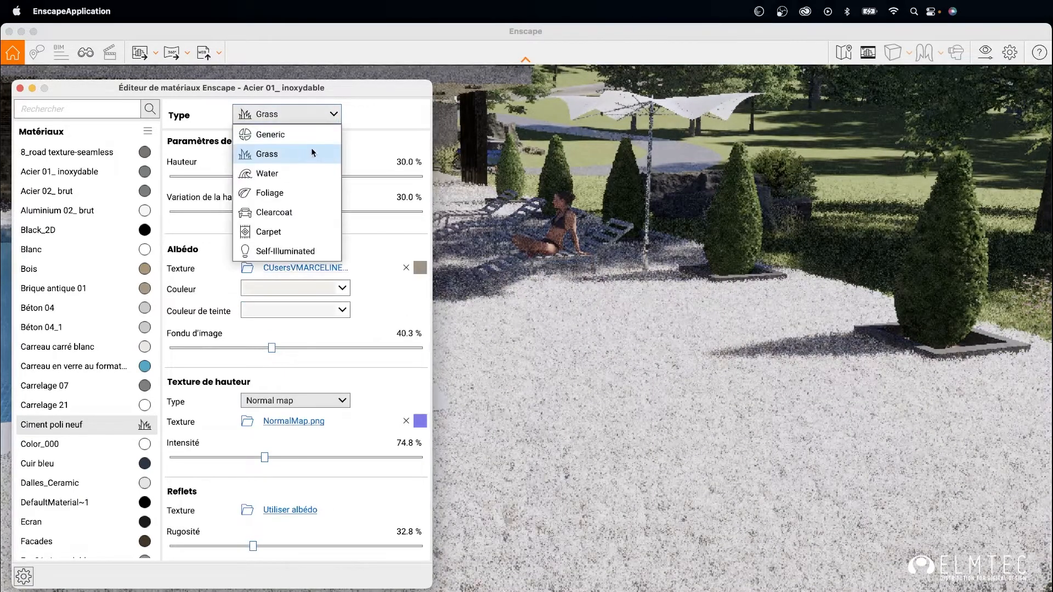
pyautogui.click(281, 179)
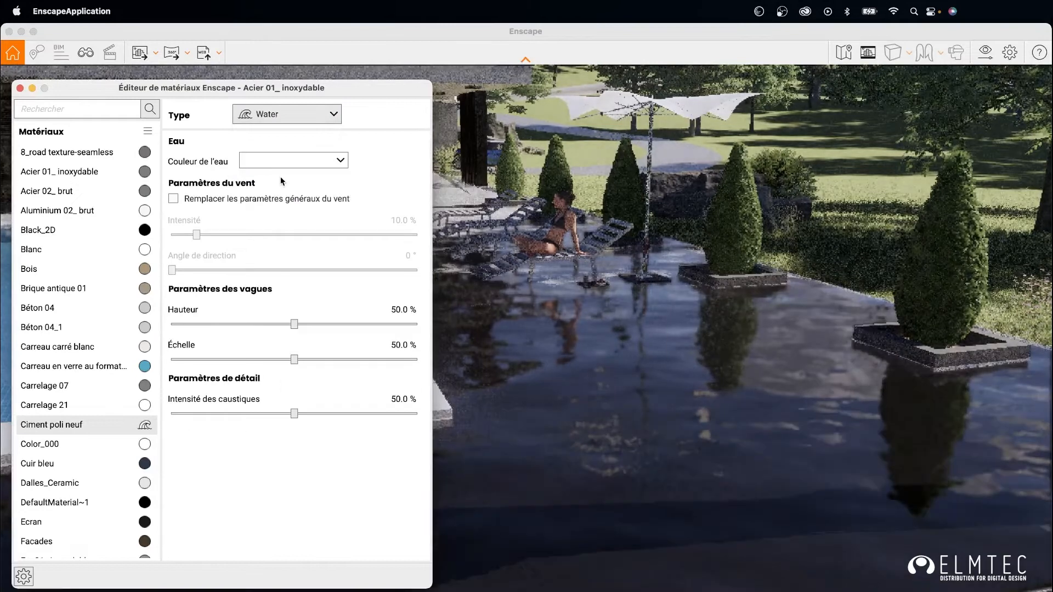
pyautogui.click(277, 115)
pyautogui.click(275, 131)
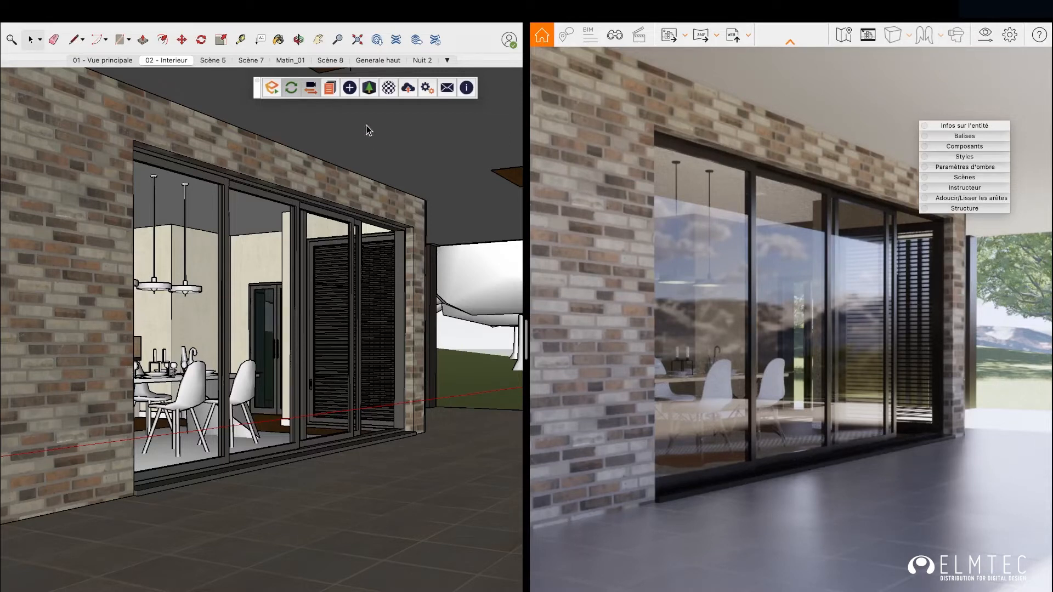
# Step: In SketchUp, open the Enscape asset library and browse the Vegetation category
pyautogui.click(369, 89)
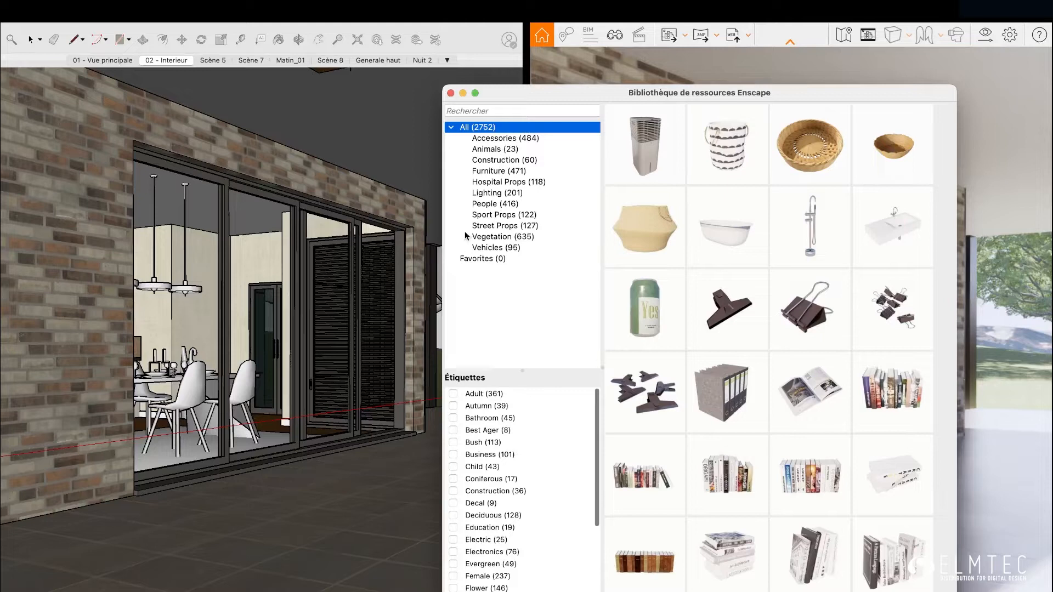
pyautogui.click(501, 239)
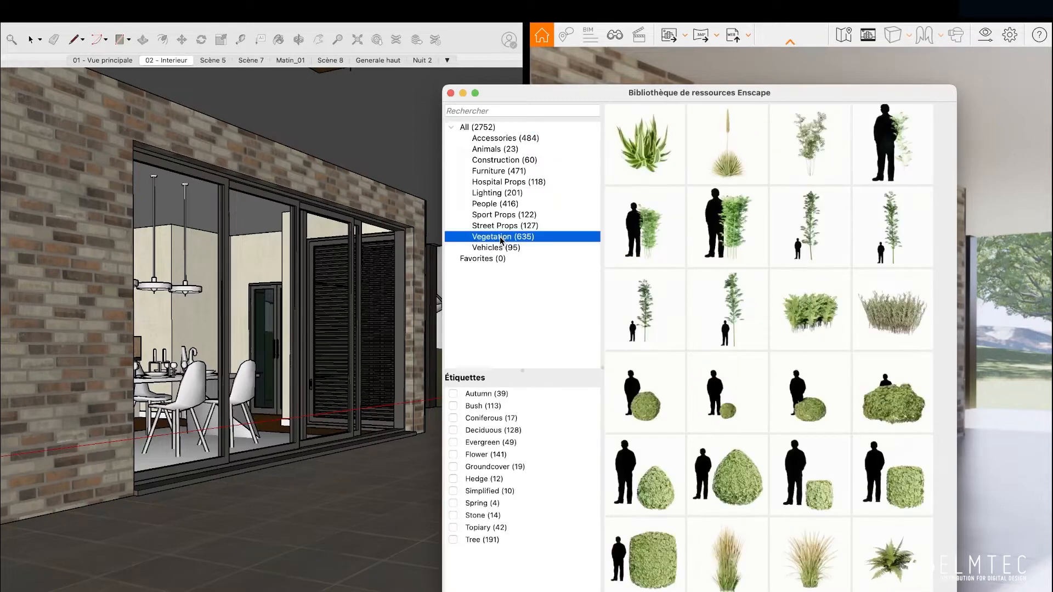
pyautogui.scroll(-1, 805, 251)
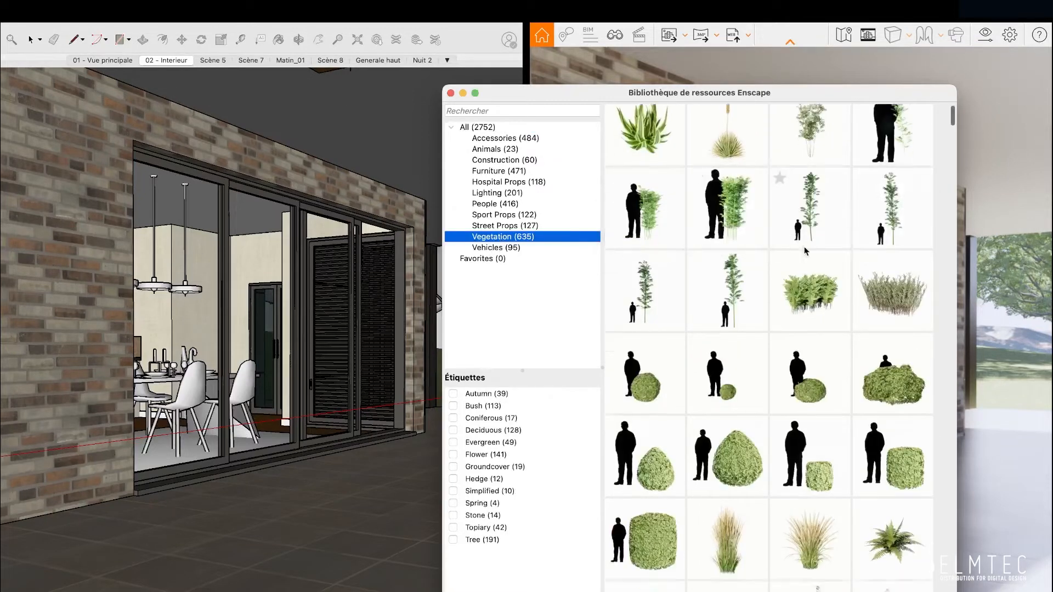
pyautogui.scroll(-10, 805, 252)
pyautogui.scroll(-10, 808, 277)
pyautogui.scroll(-10, 805, 280)
# Step: Search the vegetation assets for "pea" and place the small potted tree on the terrace beside the brick wall
pyautogui.click(462, 111)
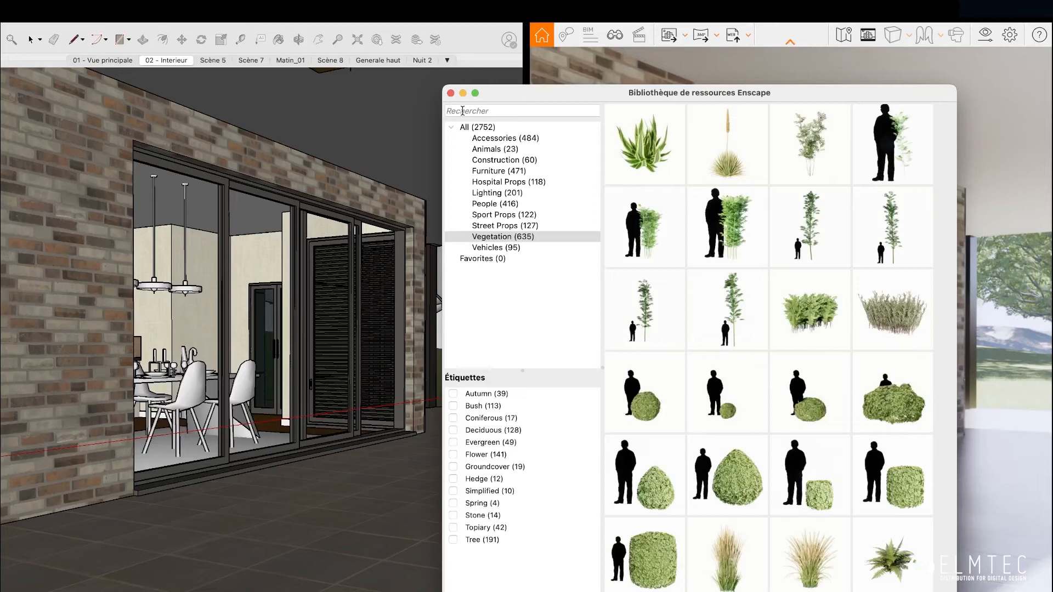
pyautogui.write('pea')
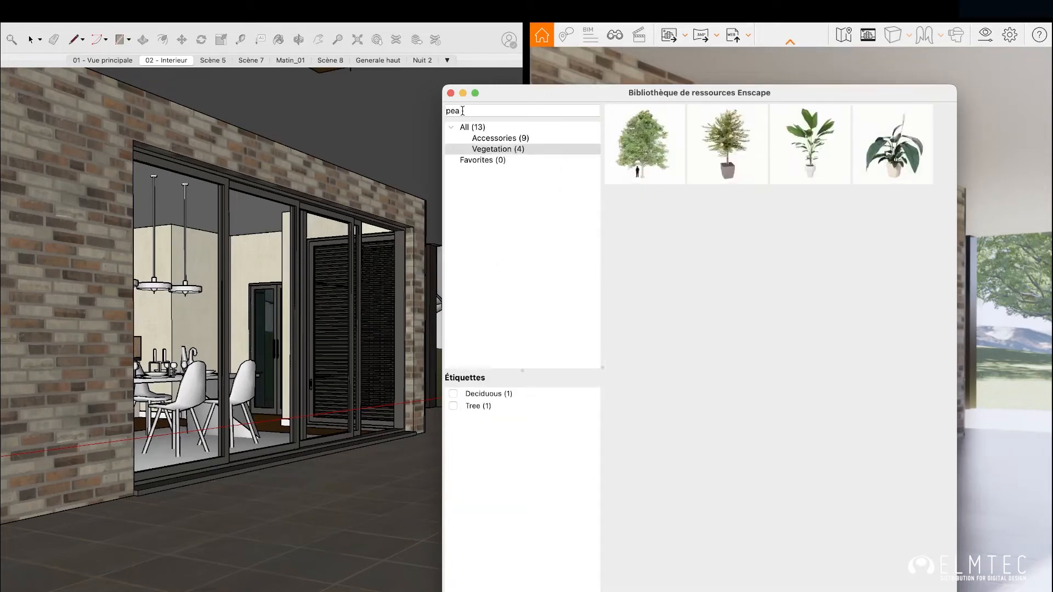
pyautogui.click(733, 178)
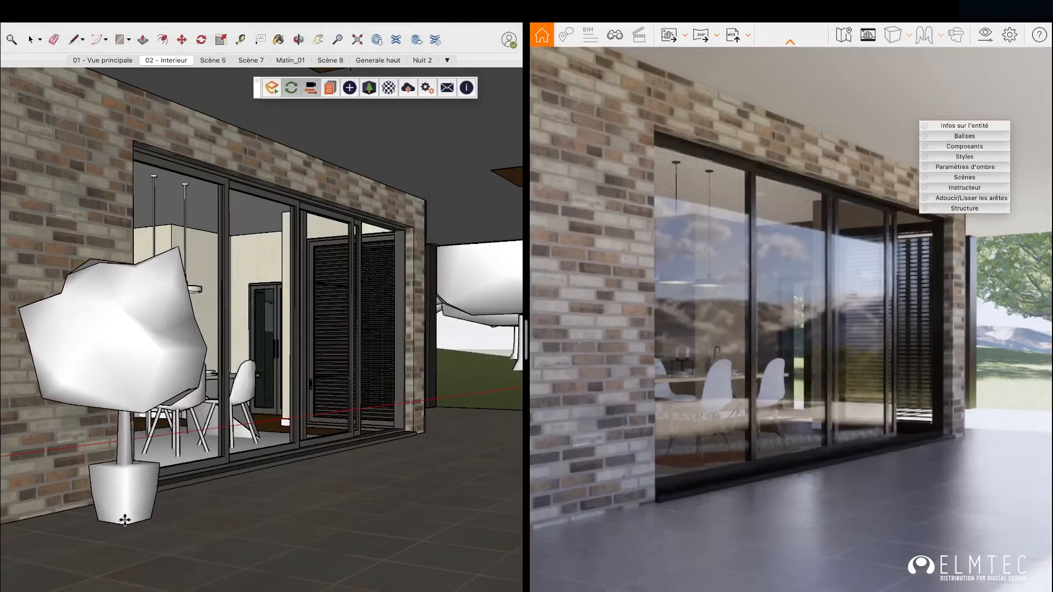
pyautogui.click(125, 520)
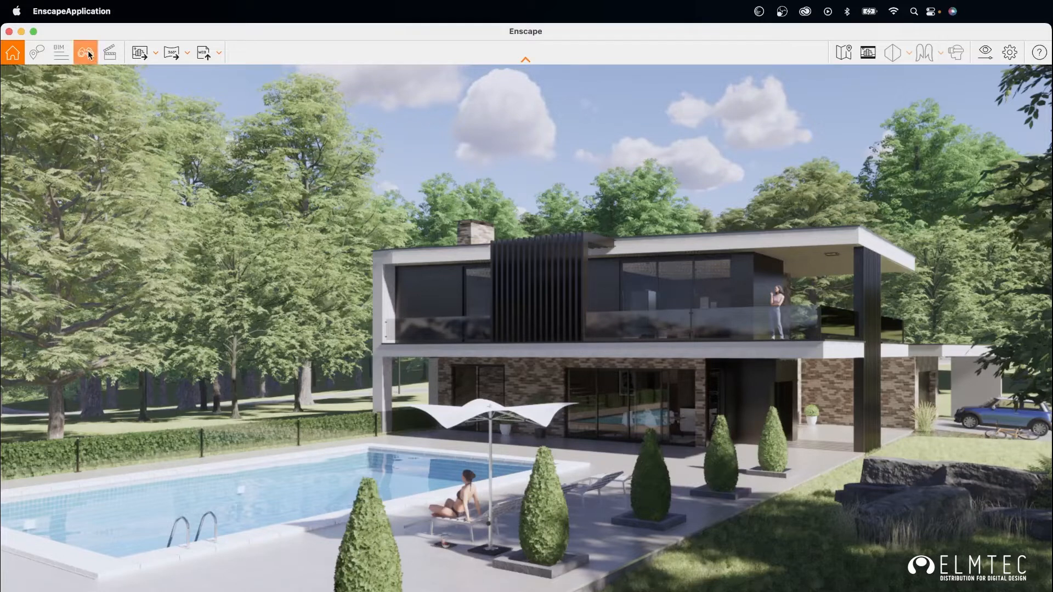
# Step: In Enscape, open the view management and show the saved views 02 - Interieur and Generale haut
pyautogui.click(88, 51)
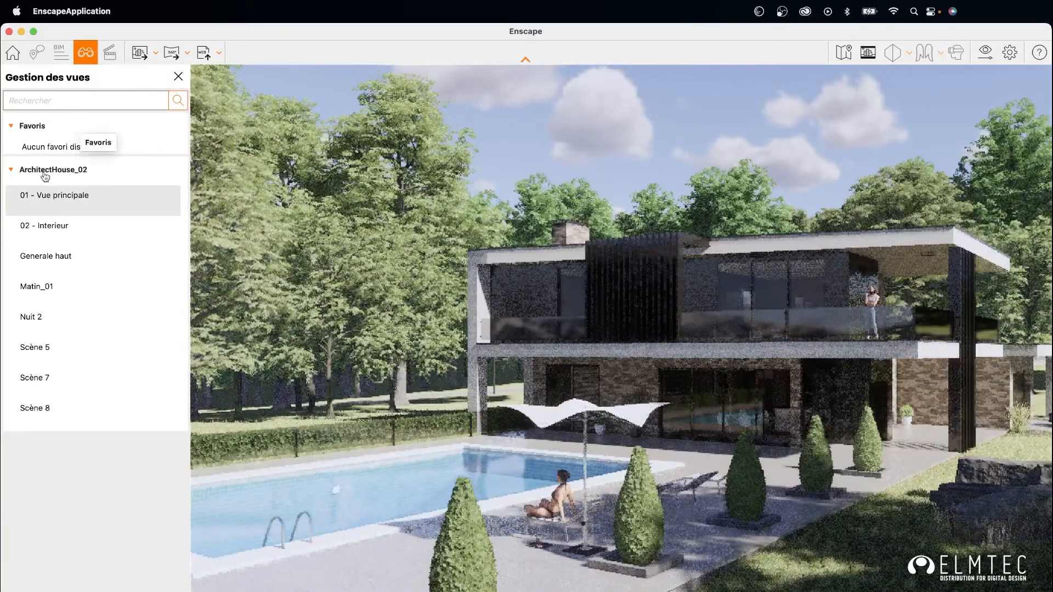
pyautogui.click(46, 225)
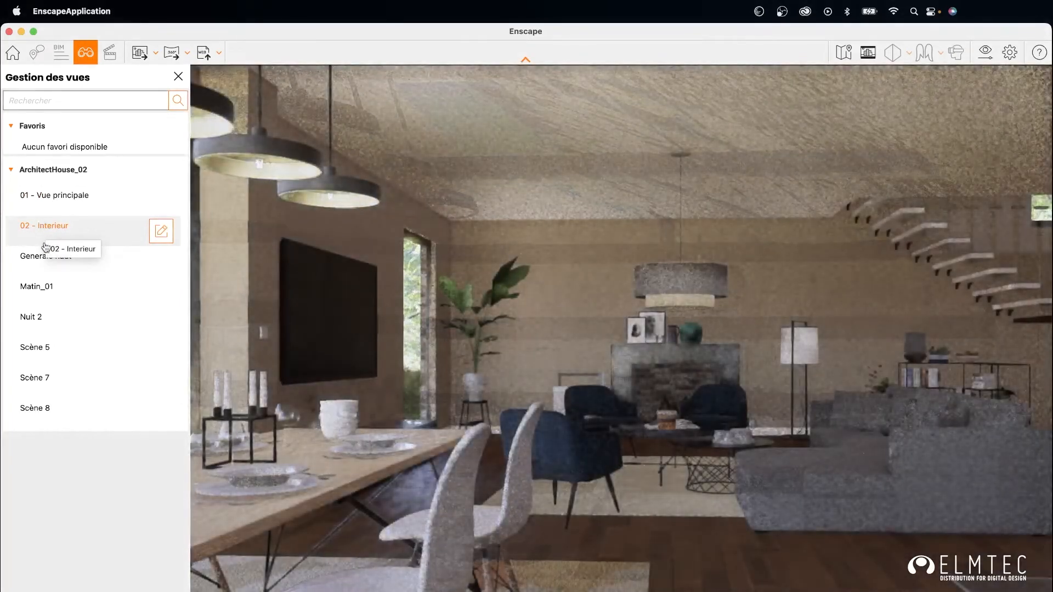
pyautogui.click(42, 258)
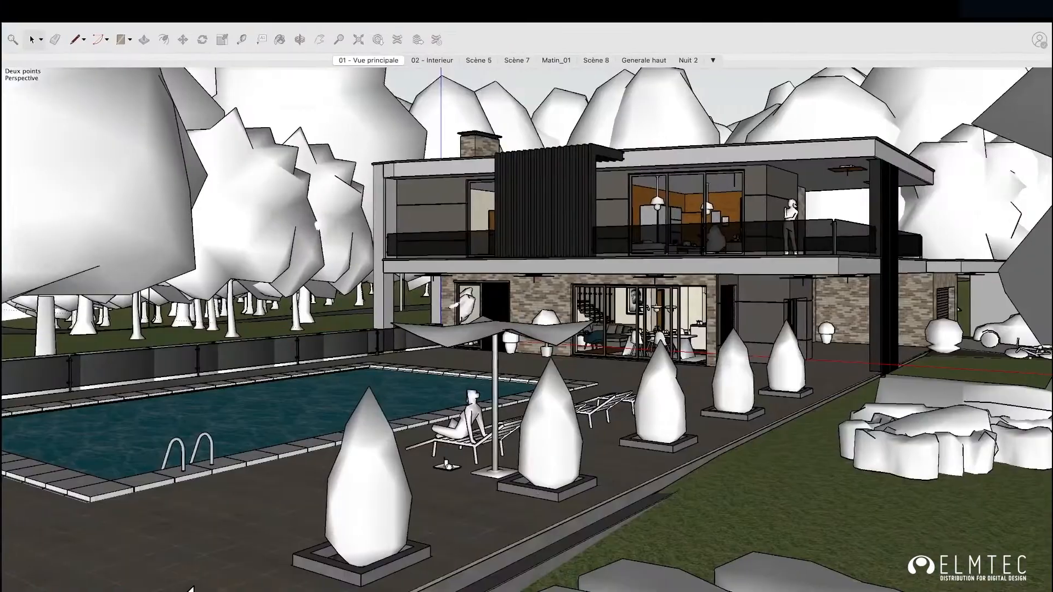
# Step: In SketchUp, show the 02 - Interieur scene and switch to Scène 7
pyautogui.click(422, 61)
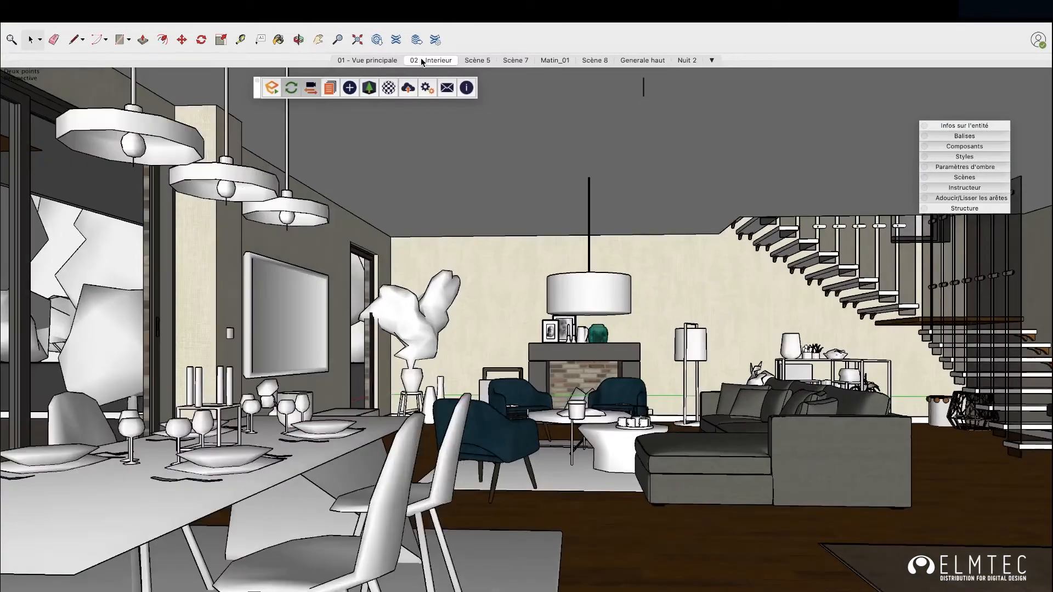
pyautogui.click(521, 61)
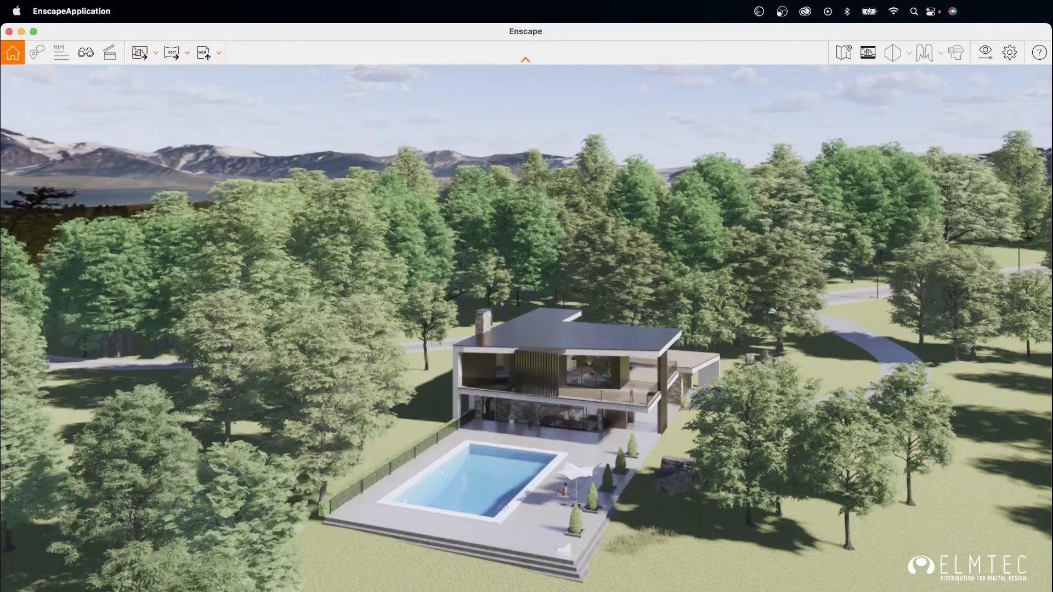
# Step: In Enscape, open the visual settings, look over the image corrections and effects, and set the exposure to 50 %
pyautogui.click(985, 52)
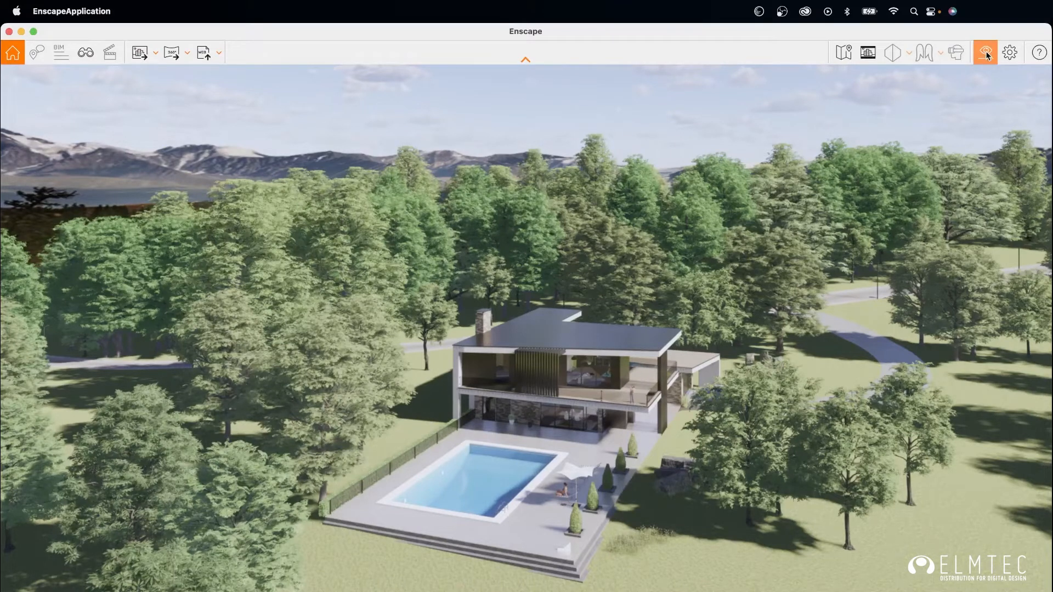
pyautogui.click(983, 56)
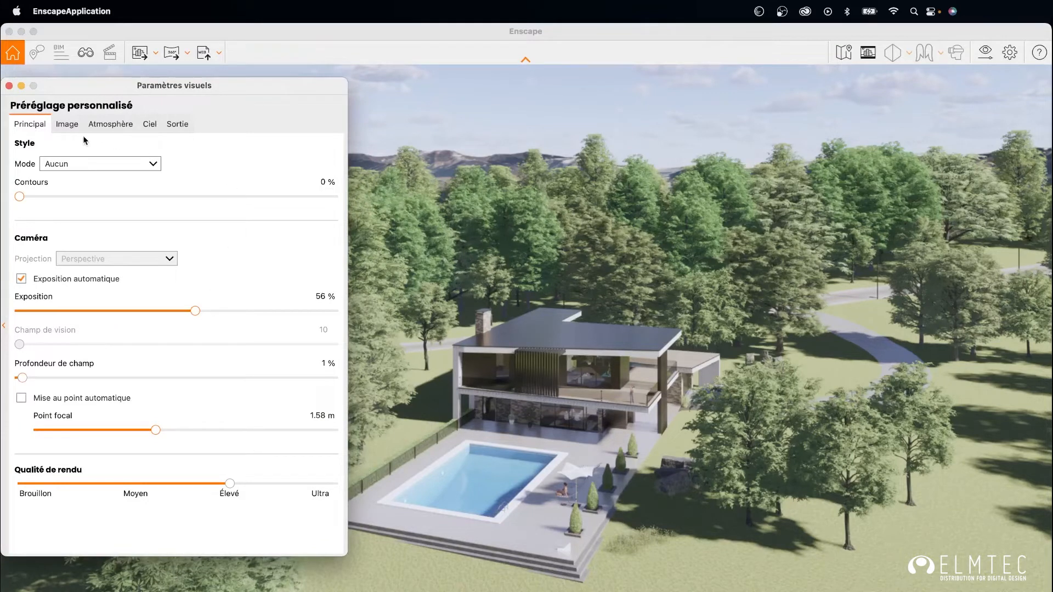
pyautogui.click(68, 126)
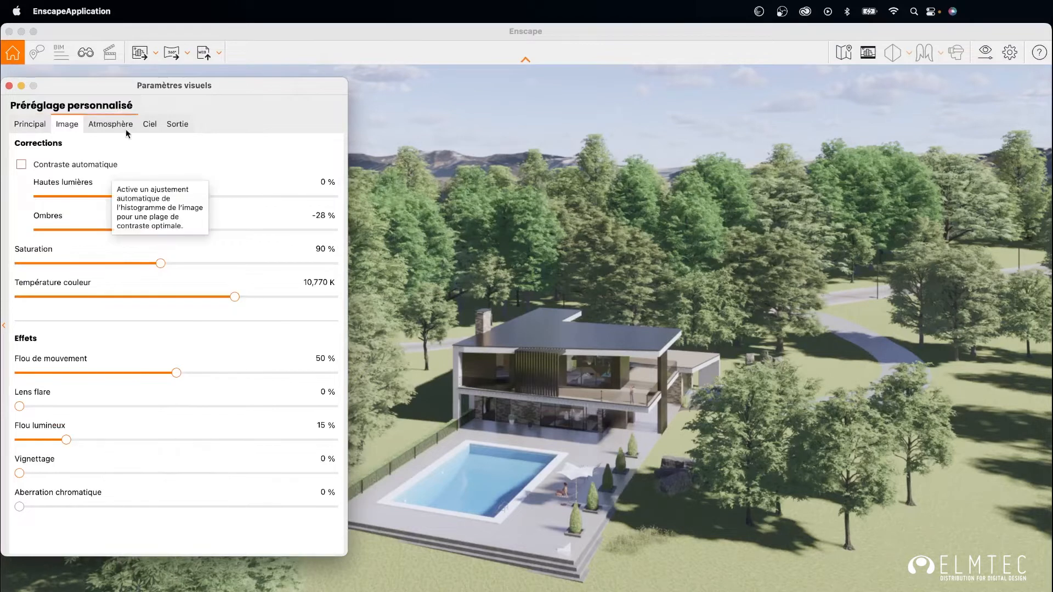
pyautogui.click(29, 124)
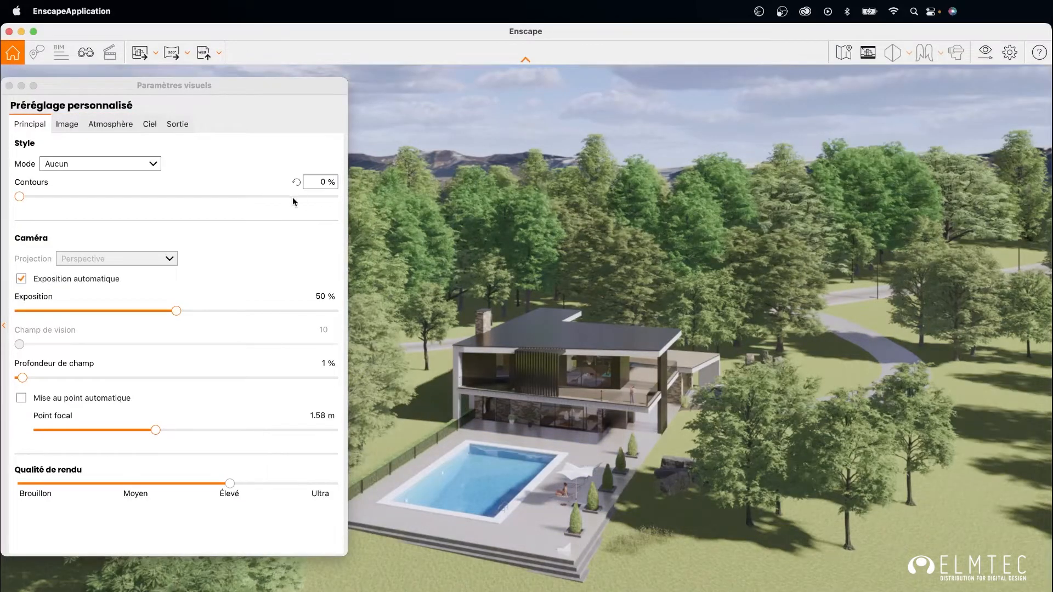
# Step: Preview the house model in the Blanc style mode and return the mode to Aucun
pyautogui.click(154, 166)
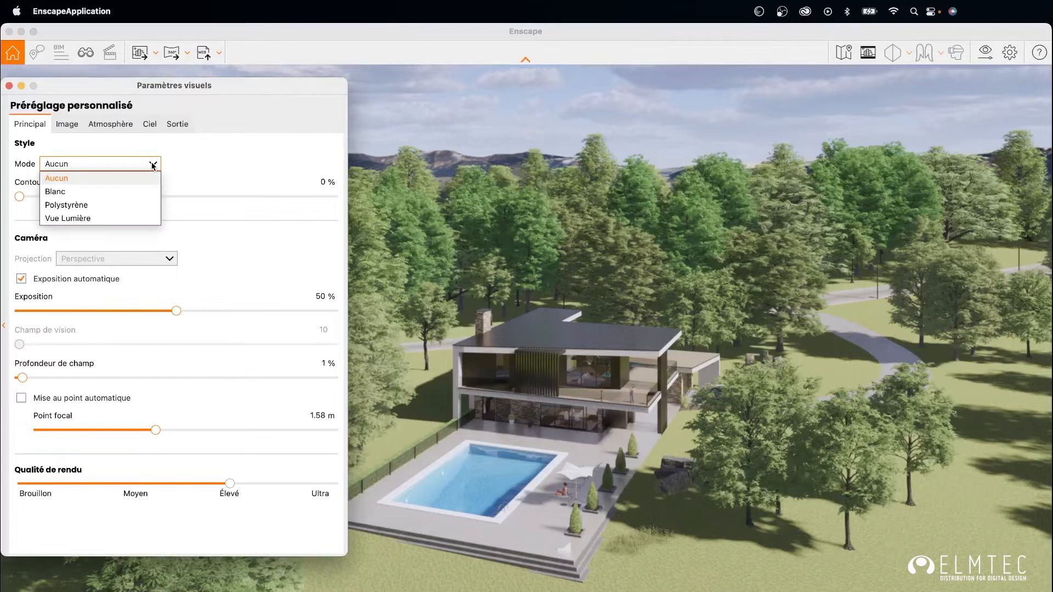
pyautogui.click(68, 190)
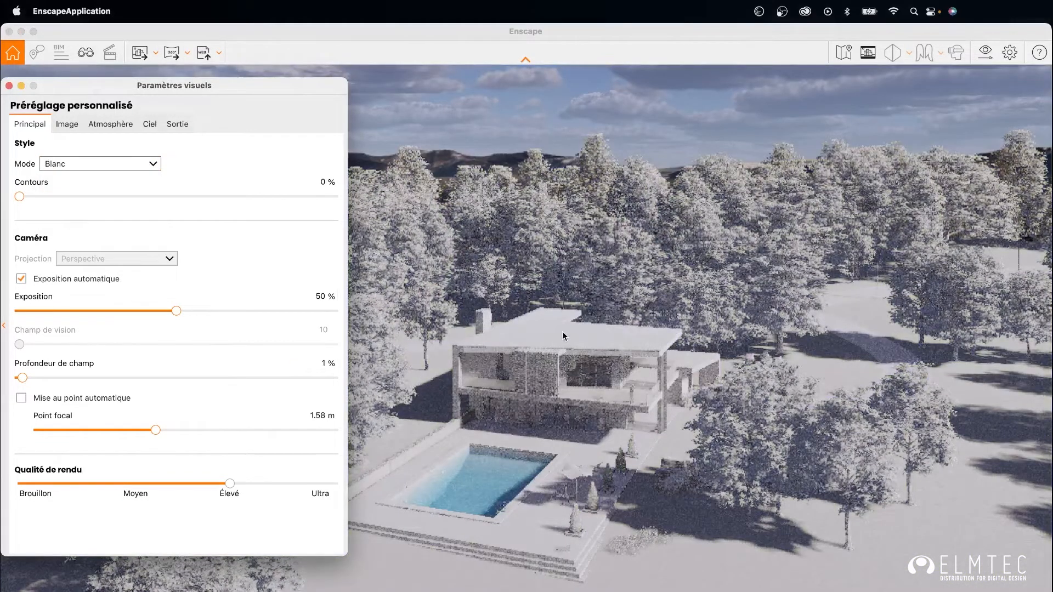
pyautogui.click(154, 164)
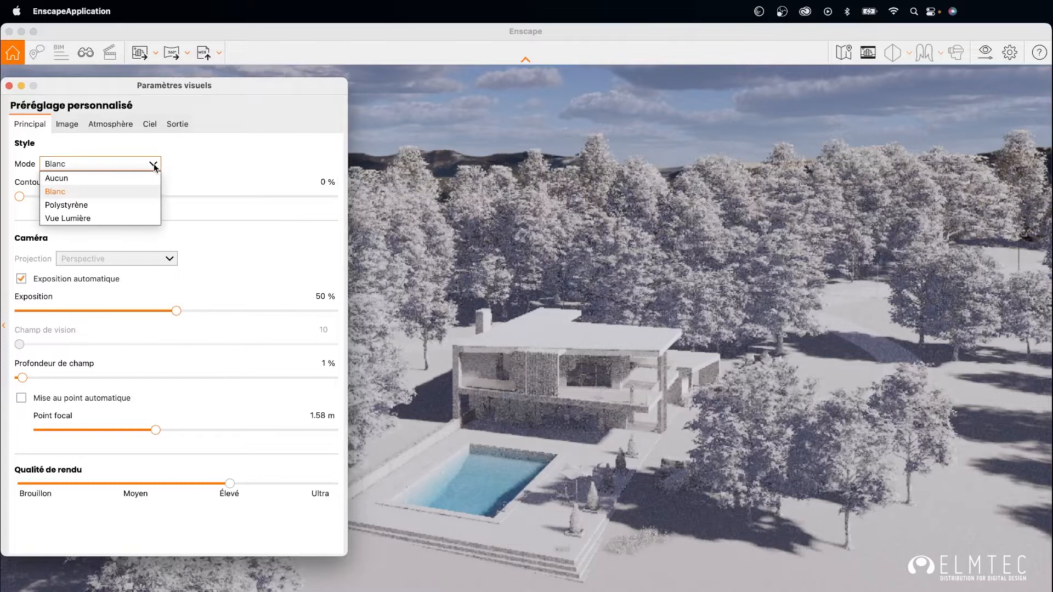
pyautogui.click(115, 175)
# Step: In the image corrections, set the shadows to -48 % and the saturation to 107 %
pyautogui.click(75, 124)
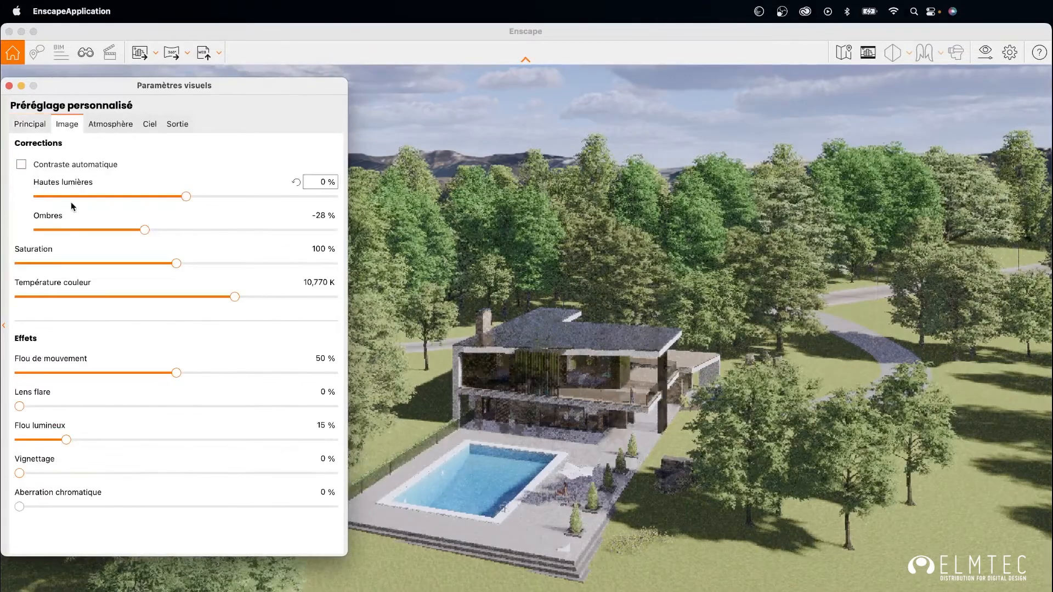
pyautogui.moveTo(146, 230); pyautogui.dragTo(115, 230)
pyautogui.moveTo(180, 262)
pyautogui.mouseDown()
pyautogui.moveTo(282, 264)
pyautogui.moveTo(36, 271)
pyautogui.moveTo(192, 268)
pyautogui.mouseUp()
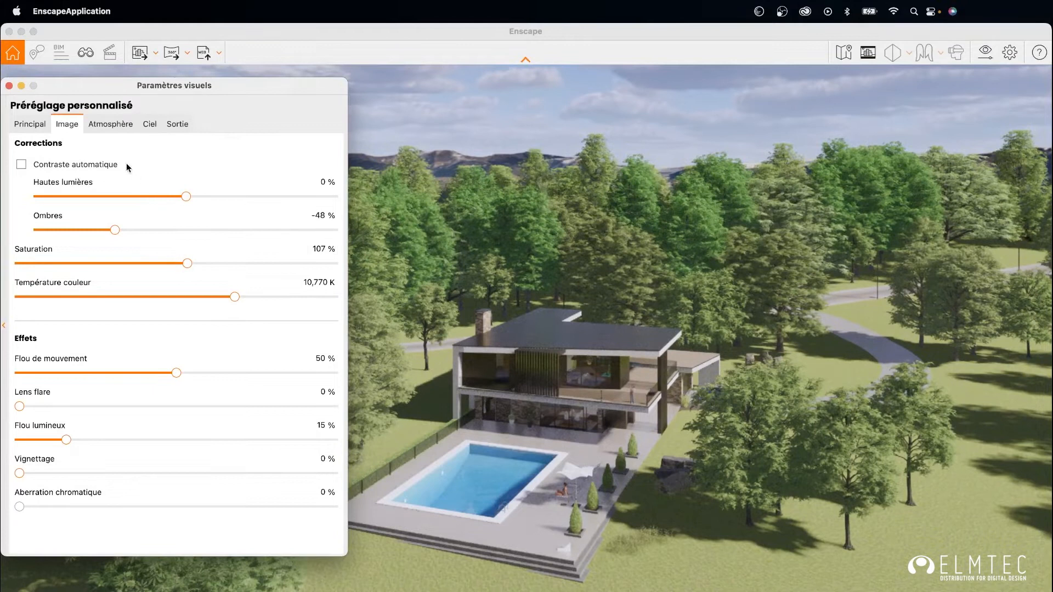
# Step: In the atmosphere settings, try a 71 % wind intensity, set the wind direction angle to 3°, and reset the intensity to 25 %
pyautogui.click(104, 125)
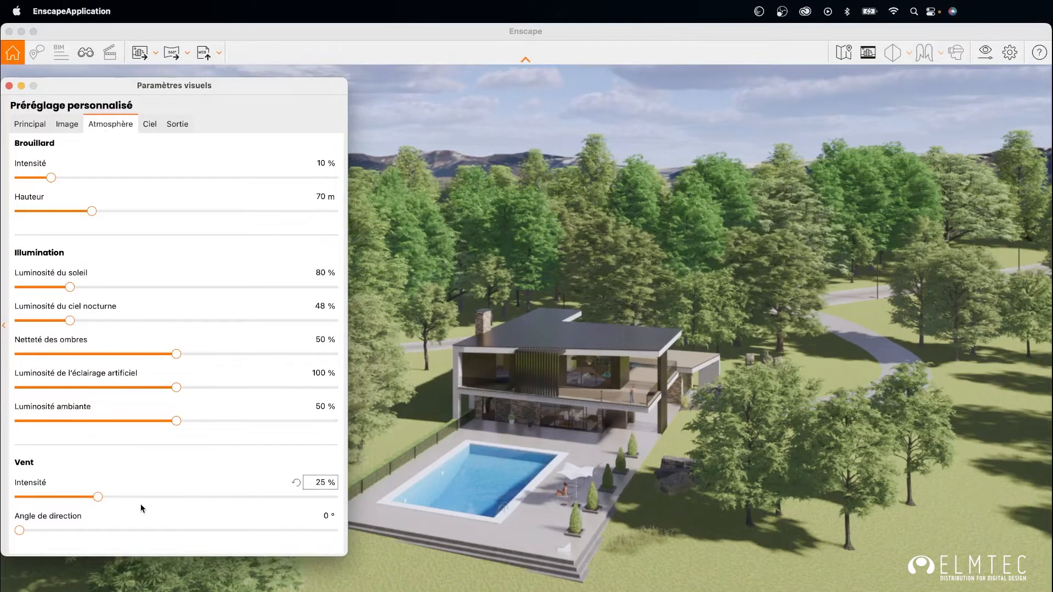
pyautogui.moveTo(97, 497); pyautogui.dragTo(243, 502)
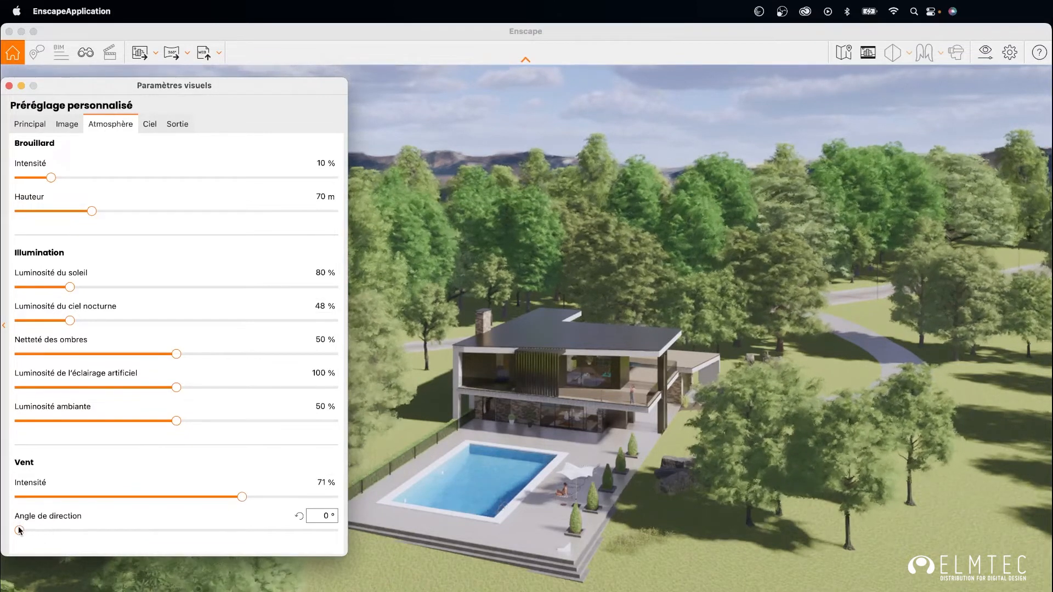
pyautogui.moveTo(20, 531)
pyautogui.mouseDown()
pyautogui.moveTo(190, 533)
pyautogui.moveTo(29, 535)
pyautogui.mouseUp()
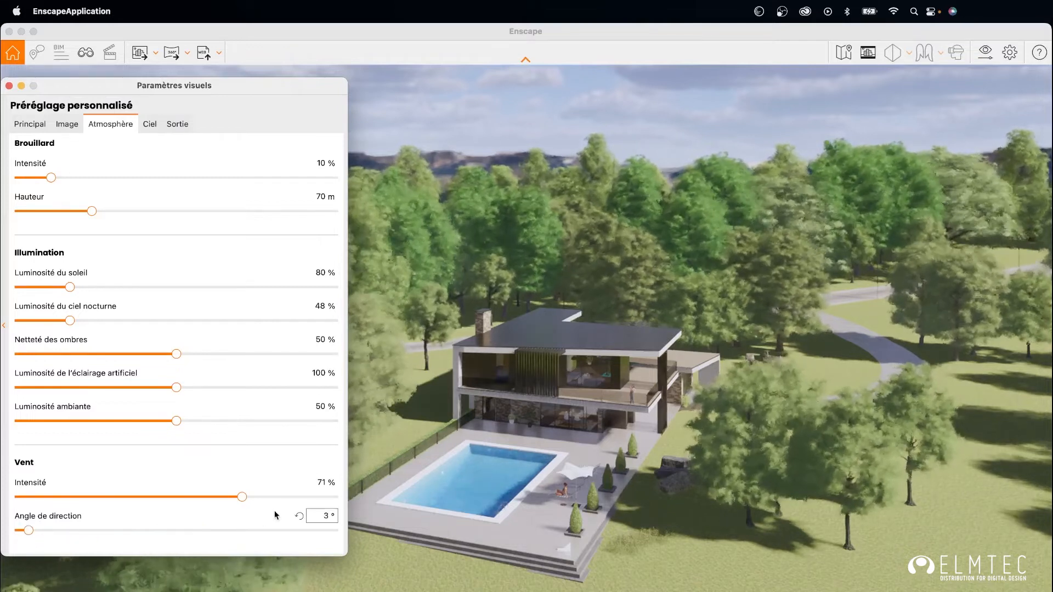
pyautogui.click(299, 483)
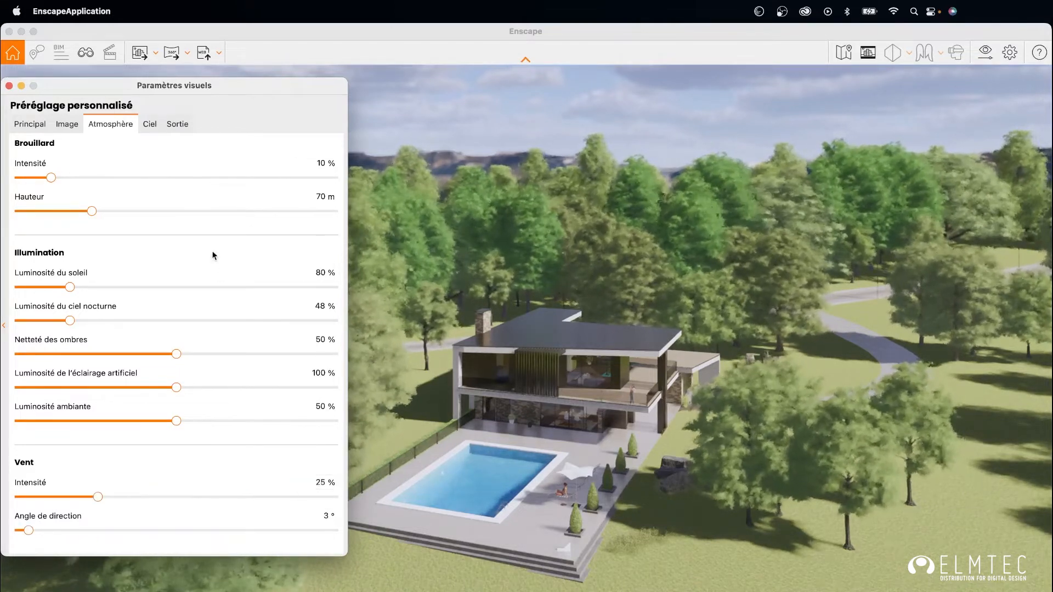
# Step: In the sky settings, set cloud density to 65 %, variety to 33 %, longitude to 4,767 m and latitude to 4,205 m
pyautogui.click(150, 124)
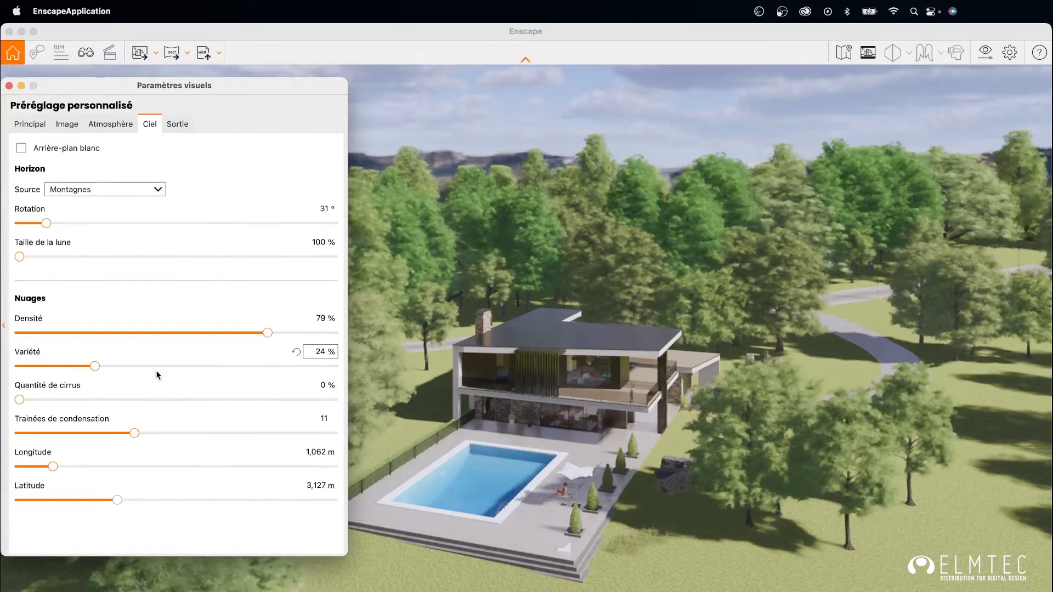
pyautogui.moveTo(268, 333); pyautogui.dragTo(223, 331)
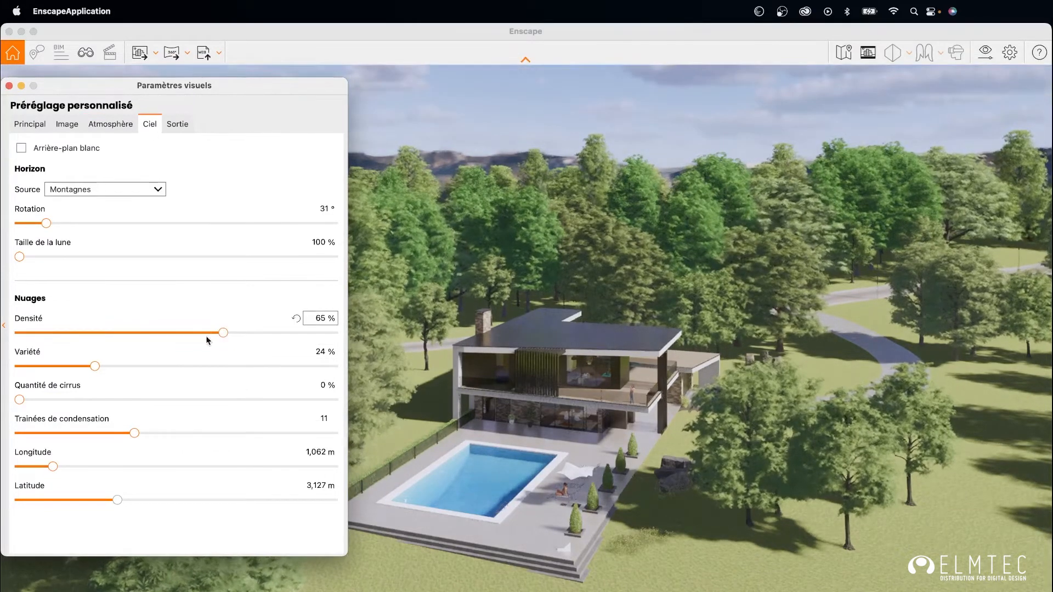
pyautogui.moveTo(94, 366); pyautogui.dragTo(123, 367)
pyautogui.moveTo(54, 466); pyautogui.dragTo(169, 479)
pyautogui.moveTo(117, 500); pyautogui.dragTo(153, 500)
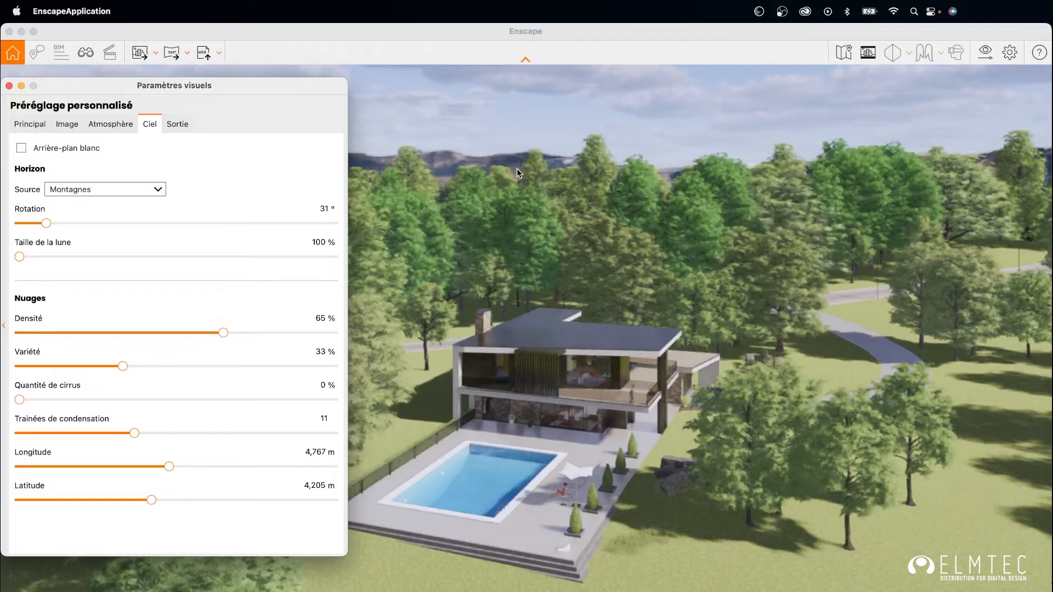
pyautogui.click(370, 140)
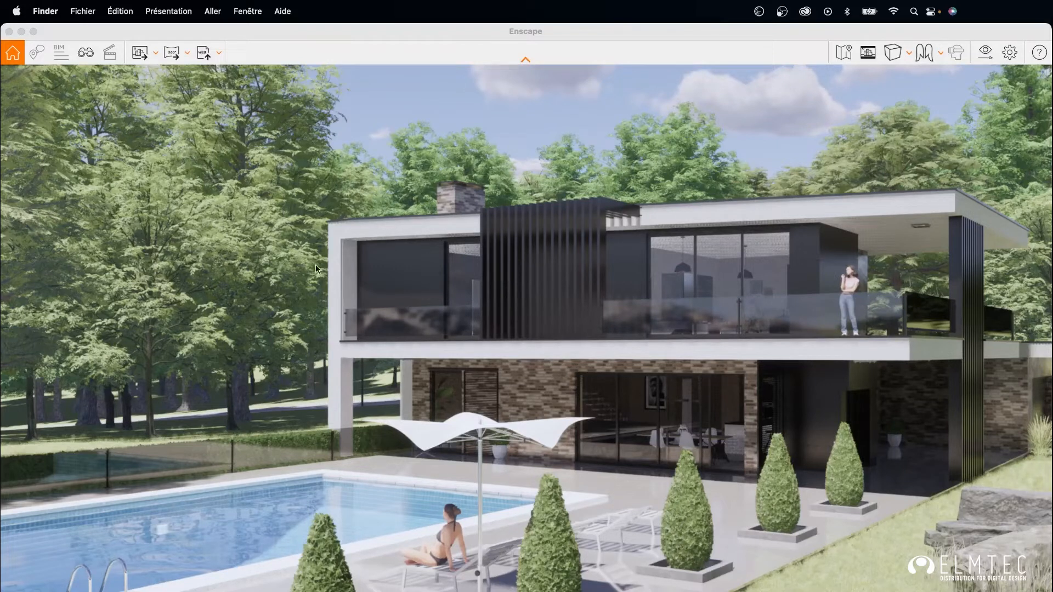
# Step: Save a screenshot of the poolside view as a PNG in the Pictures folder and open the image from Finder
pyautogui.click(156, 53)
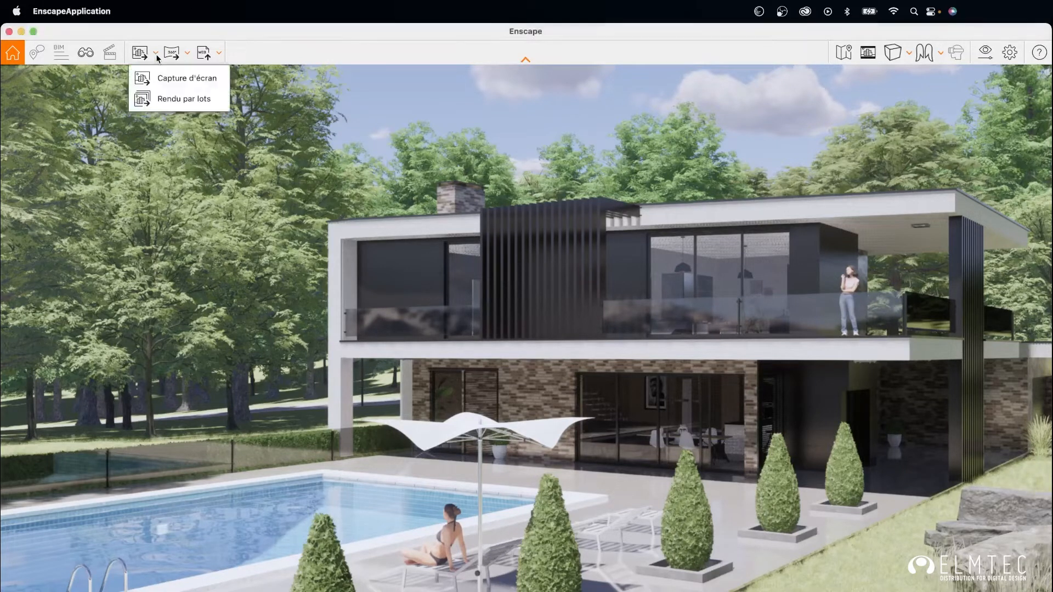
pyautogui.click(184, 78)
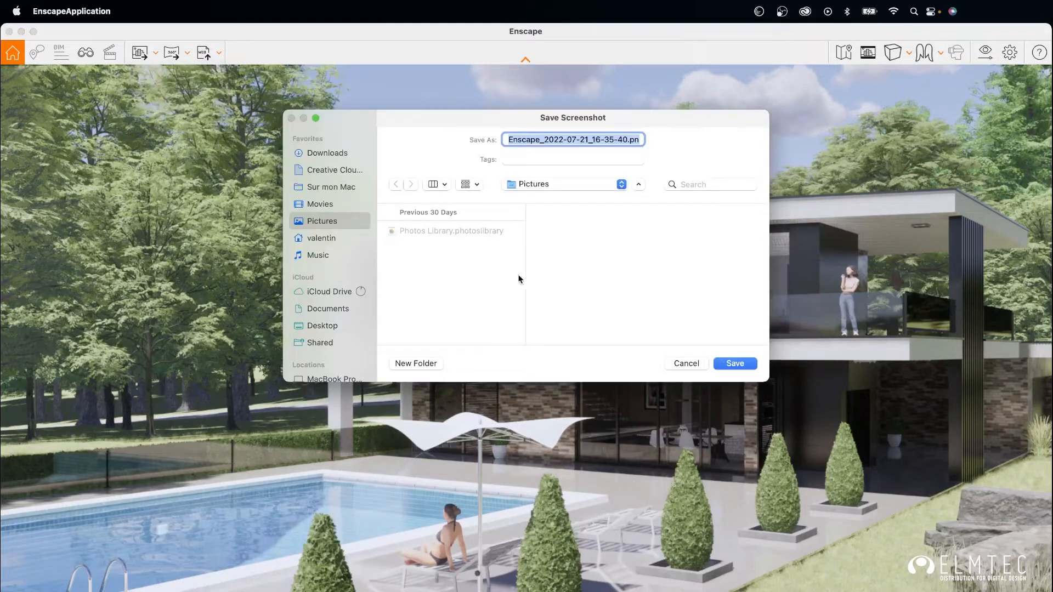
pyautogui.click(740, 365)
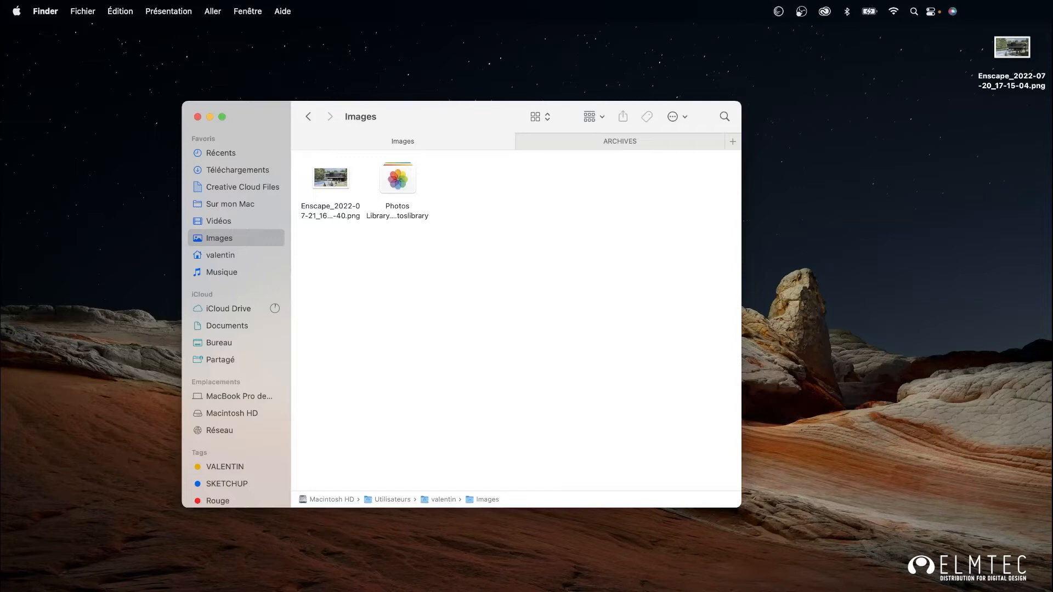
pyautogui.doubleClick(331, 179)
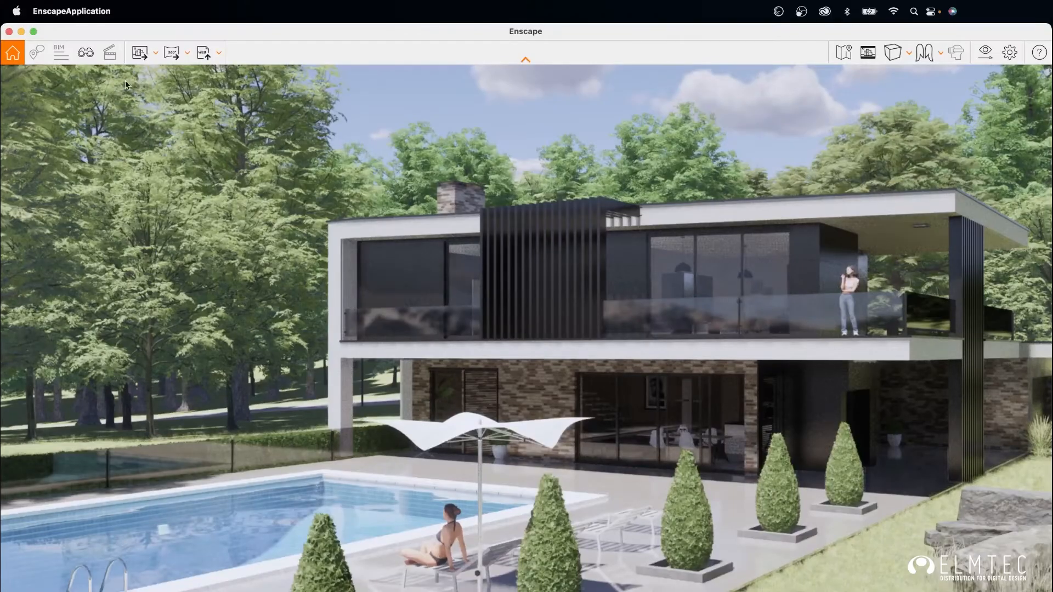
# Step: In Enscape, select the views from 01 - Vue principale to Scène 8 for batch rendering and cancel without rendering
pyautogui.click(154, 52)
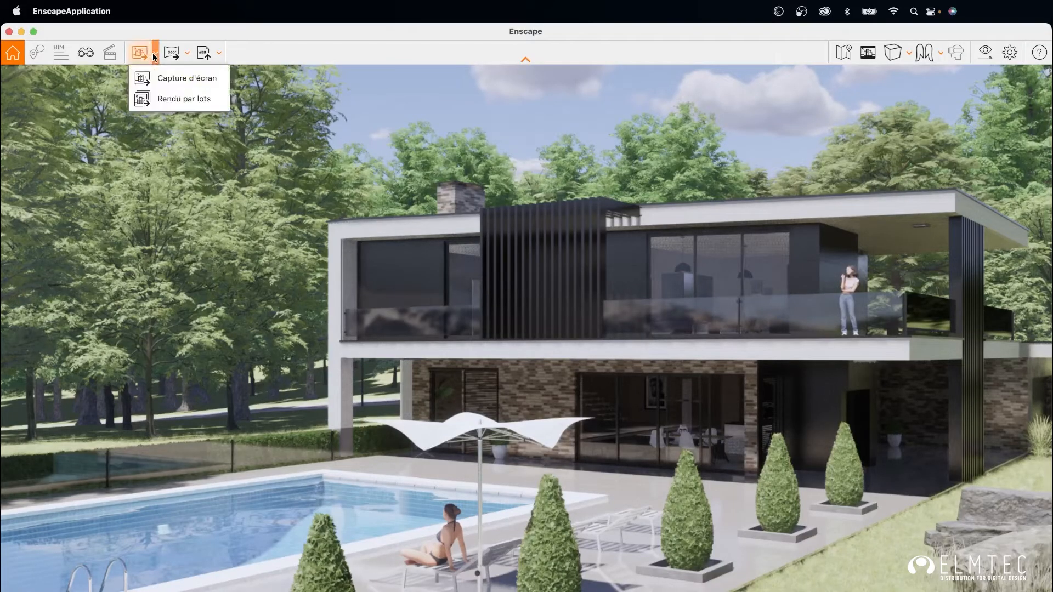
pyautogui.click(177, 97)
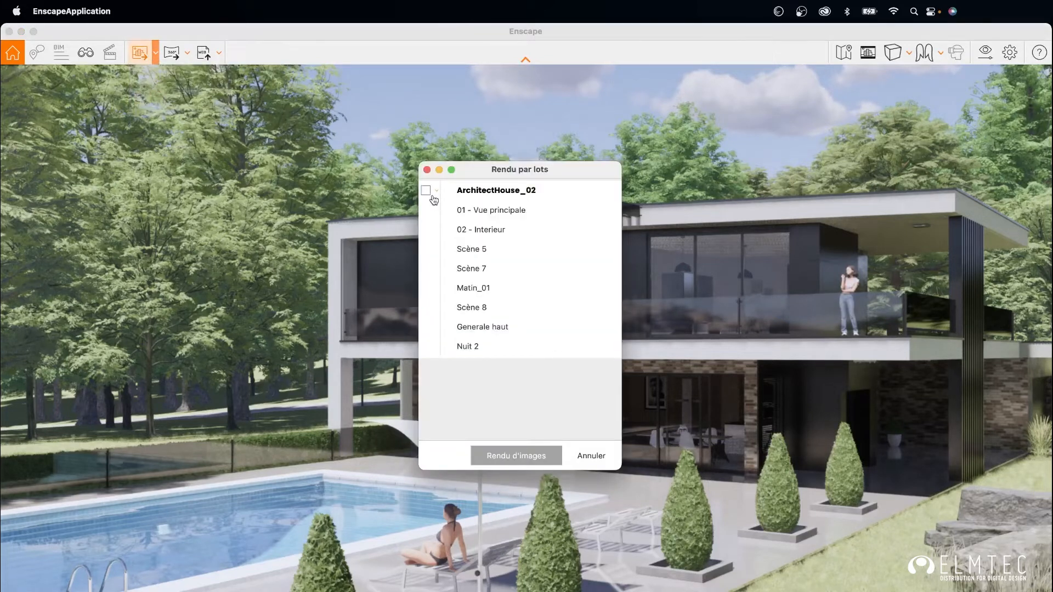
pyautogui.click(425, 210)
pyautogui.click(425, 229)
pyautogui.click(426, 249)
pyautogui.click(425, 269)
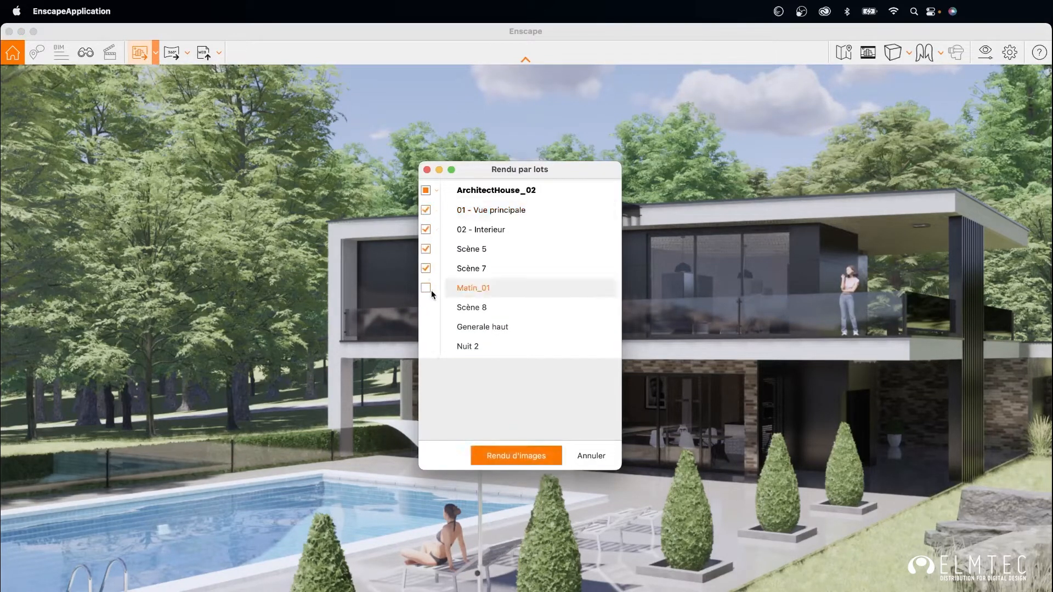
pyautogui.click(427, 289)
pyautogui.click(426, 308)
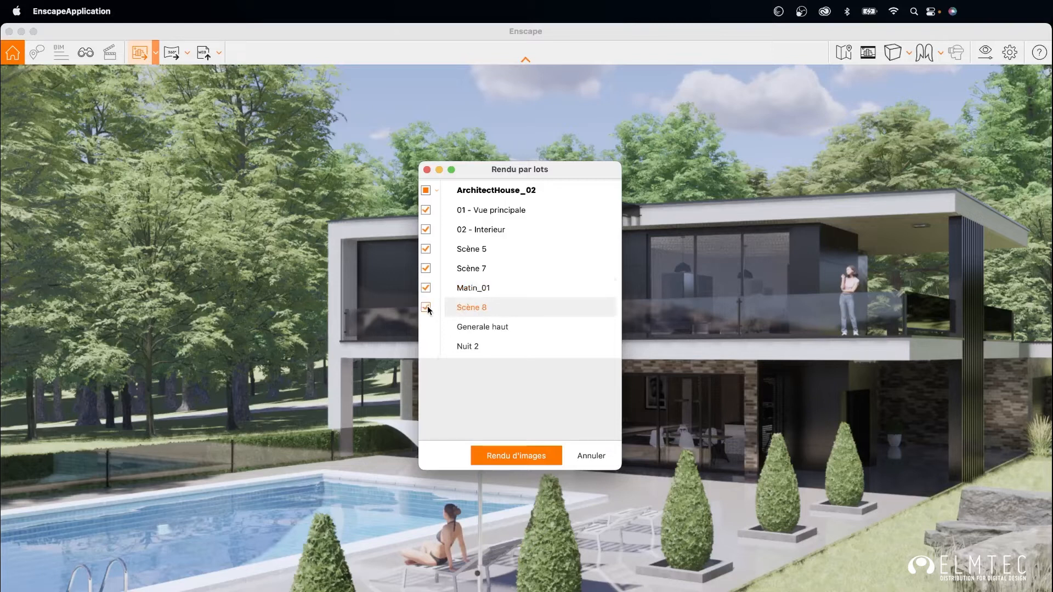
pyautogui.click(599, 455)
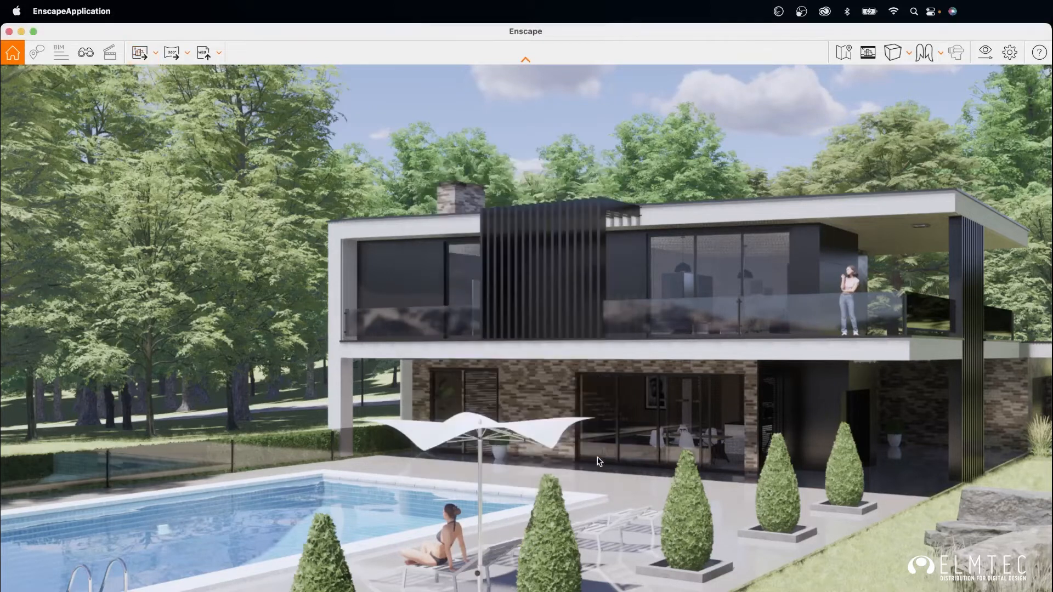
# Step: Move closer to the house across the pool terrace, switching to walk mode, and render a mono panorama of the view
pyautogui.click(90, 54)
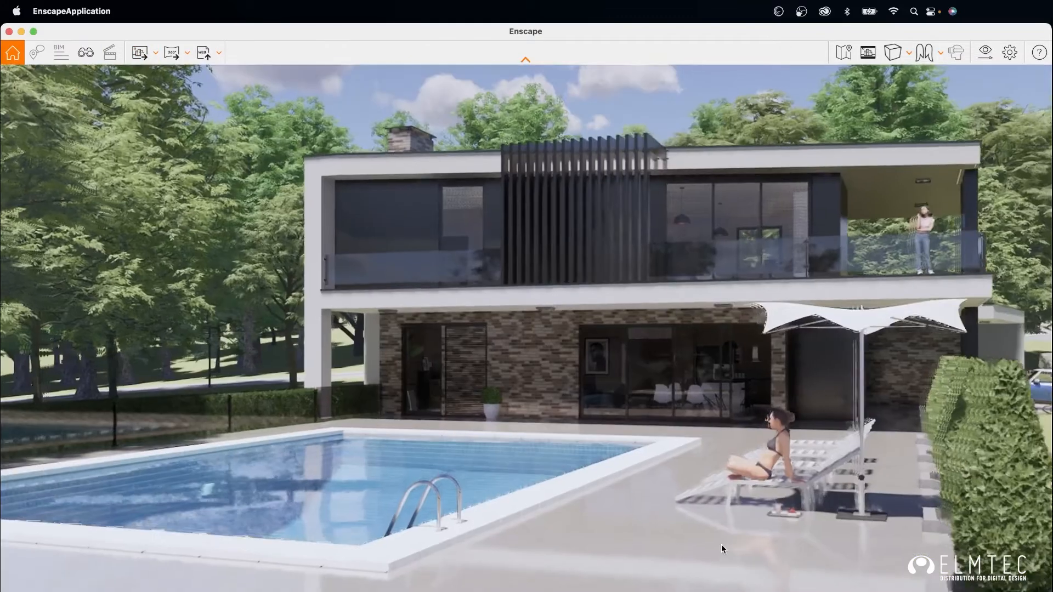
pyautogui.press('w')
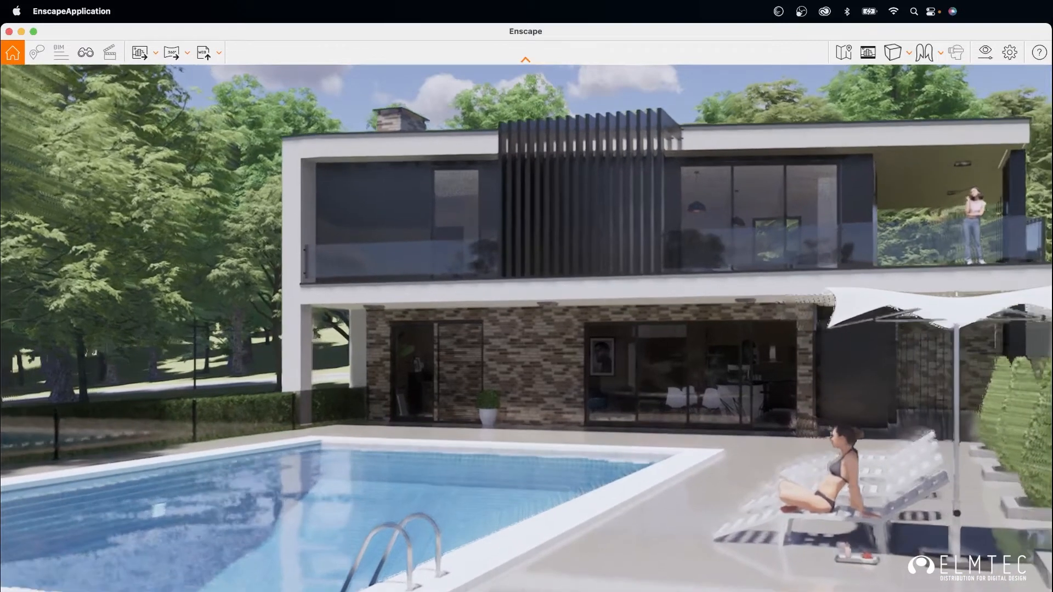
pyautogui.click(939, 55)
pyautogui.click(944, 93)
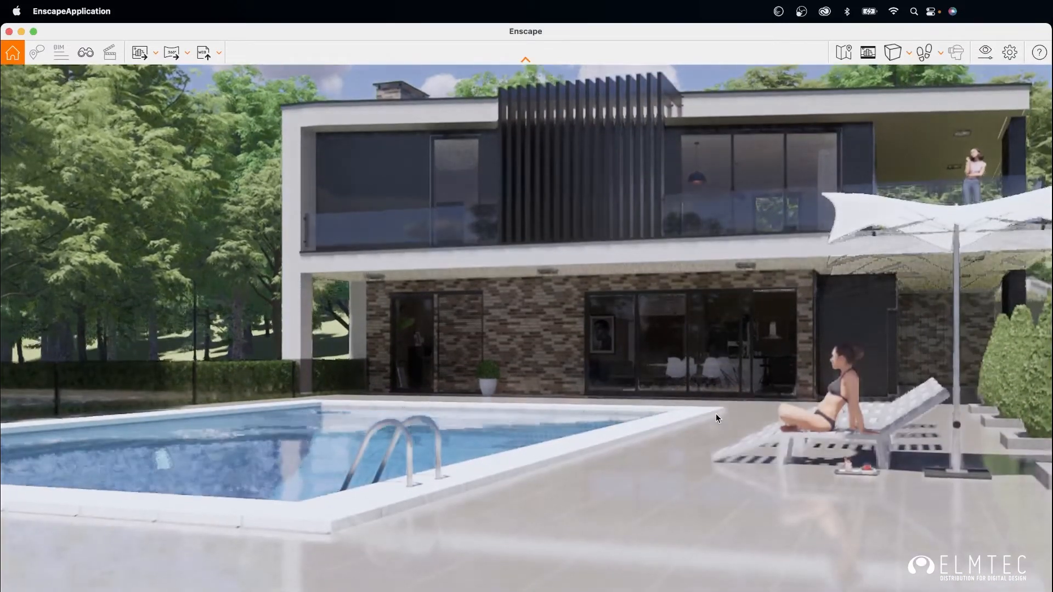
pyautogui.press('w')
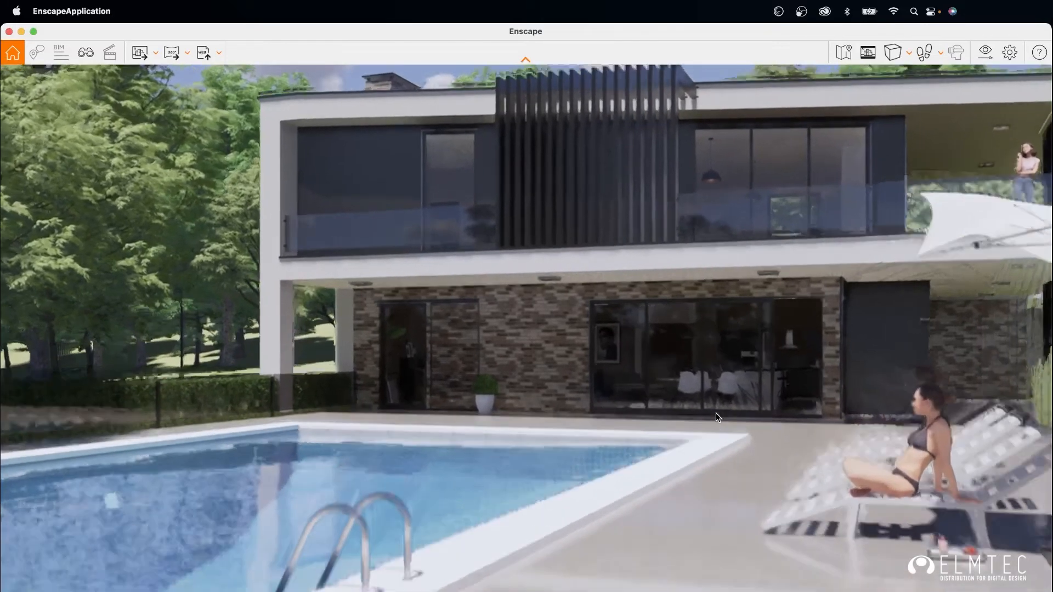
pyautogui.press('d')
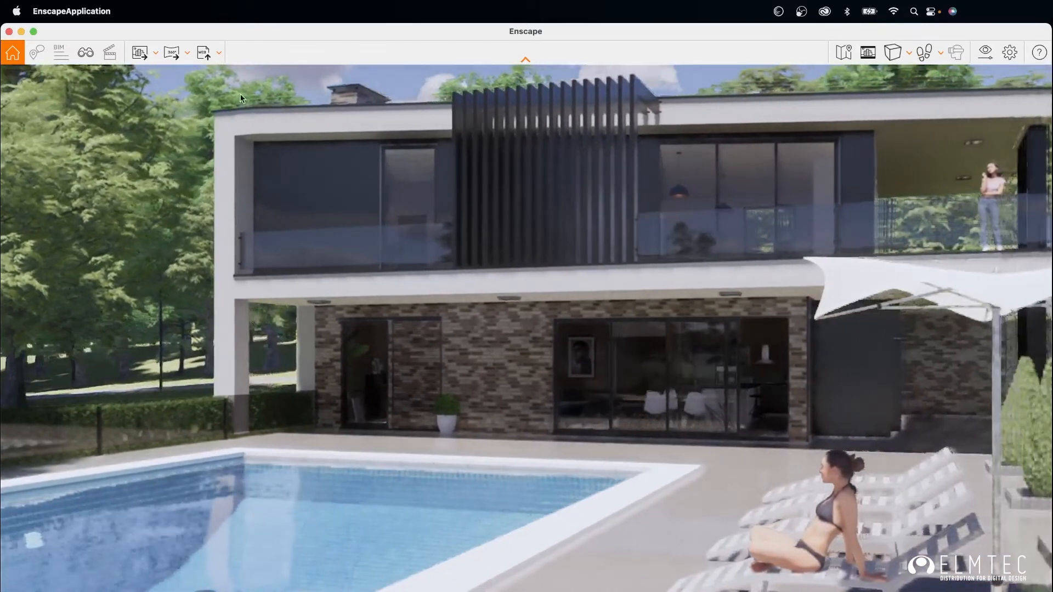
pyautogui.click(189, 54)
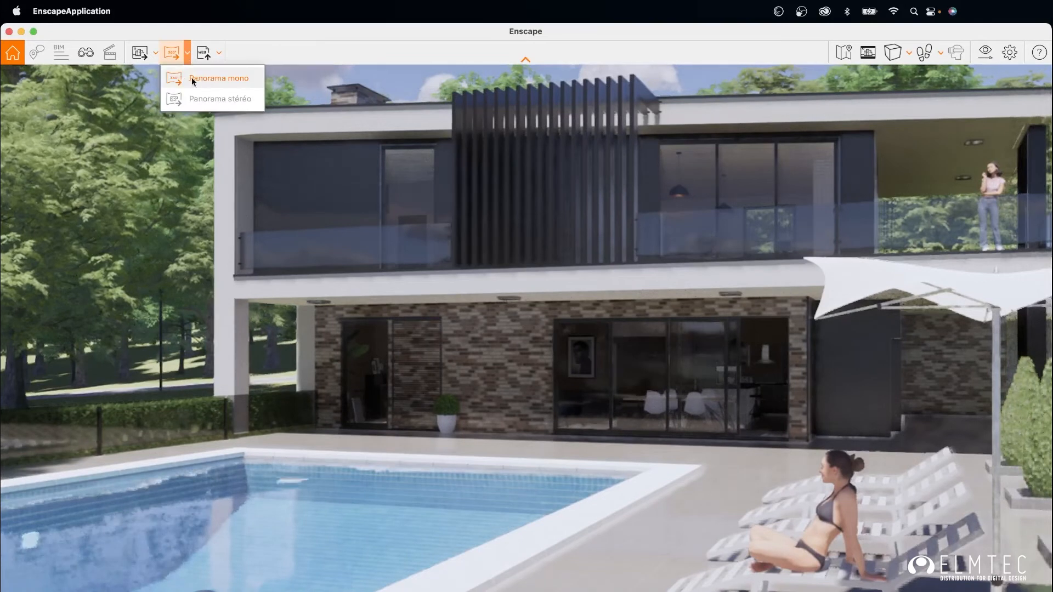
pyautogui.click(202, 78)
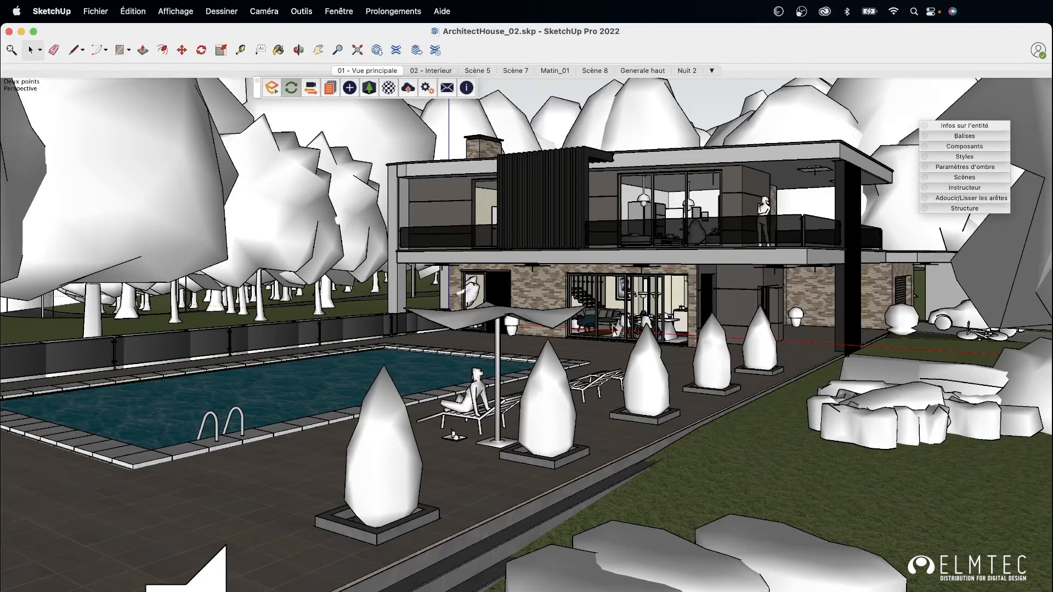
# Step: In SketchUp, open Enscape's upload management, show the panorama's options, and look around the uploaded panorama in Microsoft Edge
pyautogui.click(409, 89)
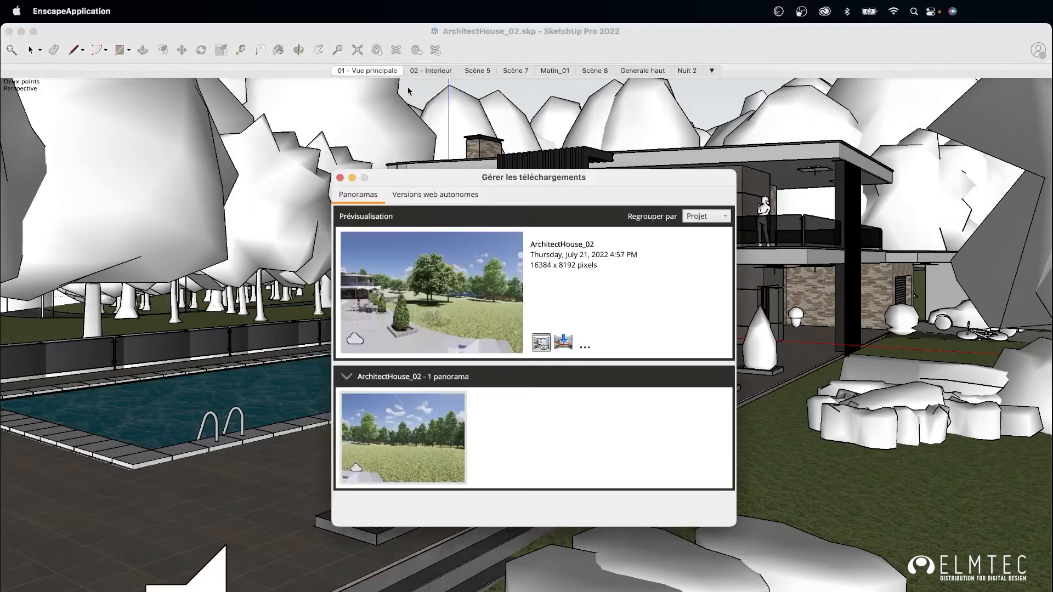
pyautogui.click(586, 347)
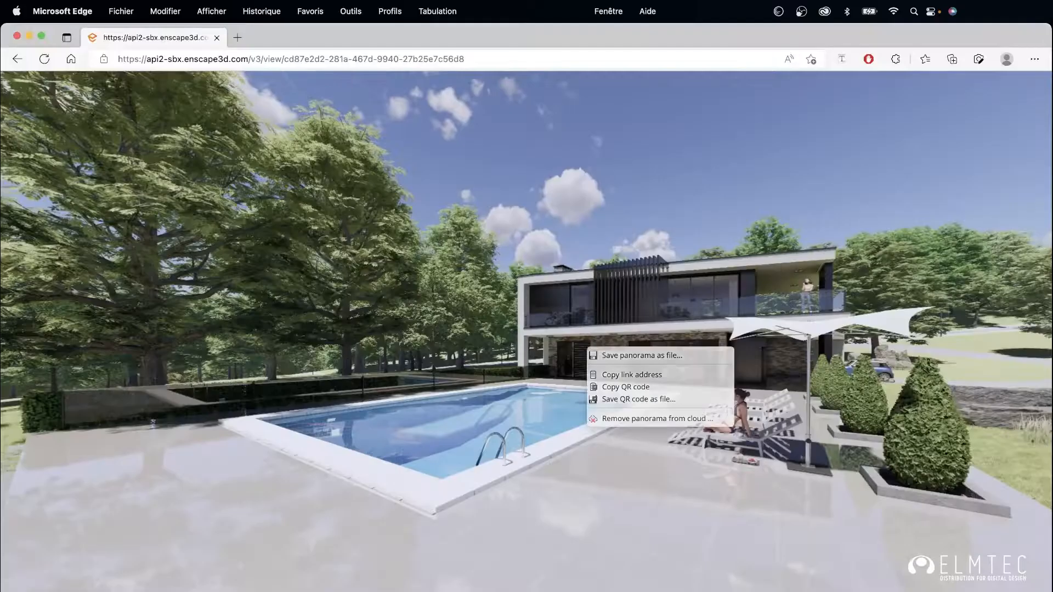
pyautogui.moveTo(713, 329)
pyautogui.mouseDown()
pyautogui.moveTo(418, 334)
pyautogui.moveTo(806, 492)
pyautogui.mouseUp()
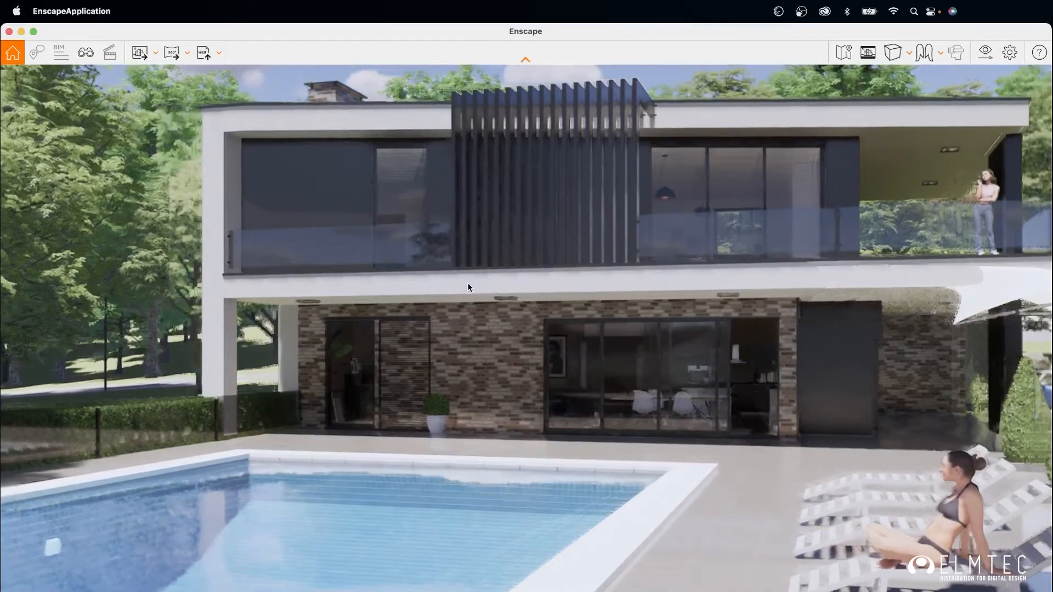
# Step: In Enscape, export the scene as a web standalone and look around the pool terrace in Microsoft Edge
pyautogui.click(220, 54)
pyautogui.click(247, 101)
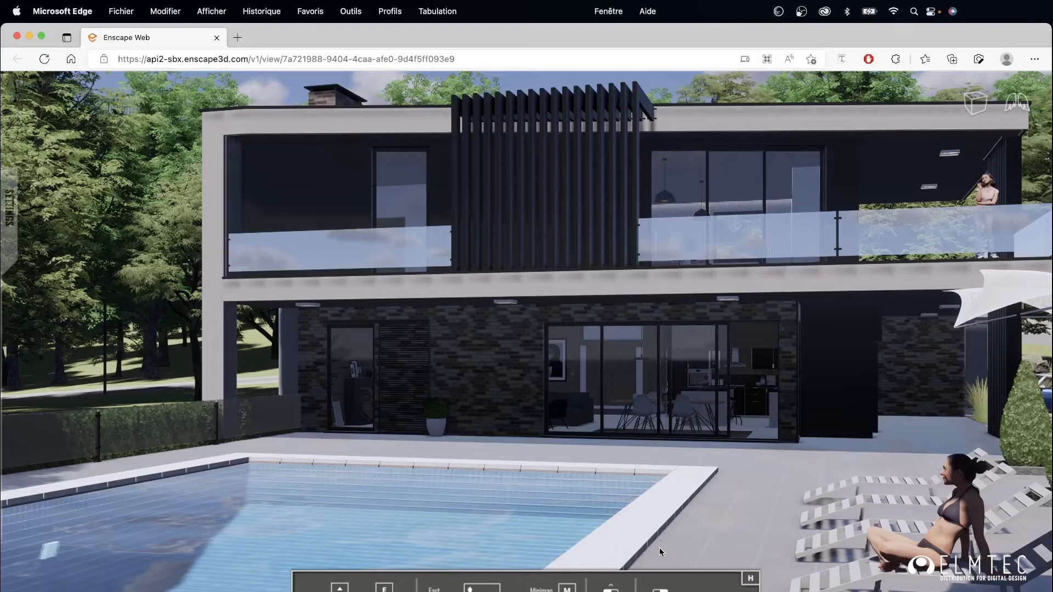
pyautogui.moveTo(659, 548); pyautogui.dragTo(779, 543, button='right')
pyautogui.moveTo(527, 329); pyautogui.dragTo(965, 329, button='right')
pyautogui.moveTo(142, 230); pyautogui.dragTo(23, 229, button='right')
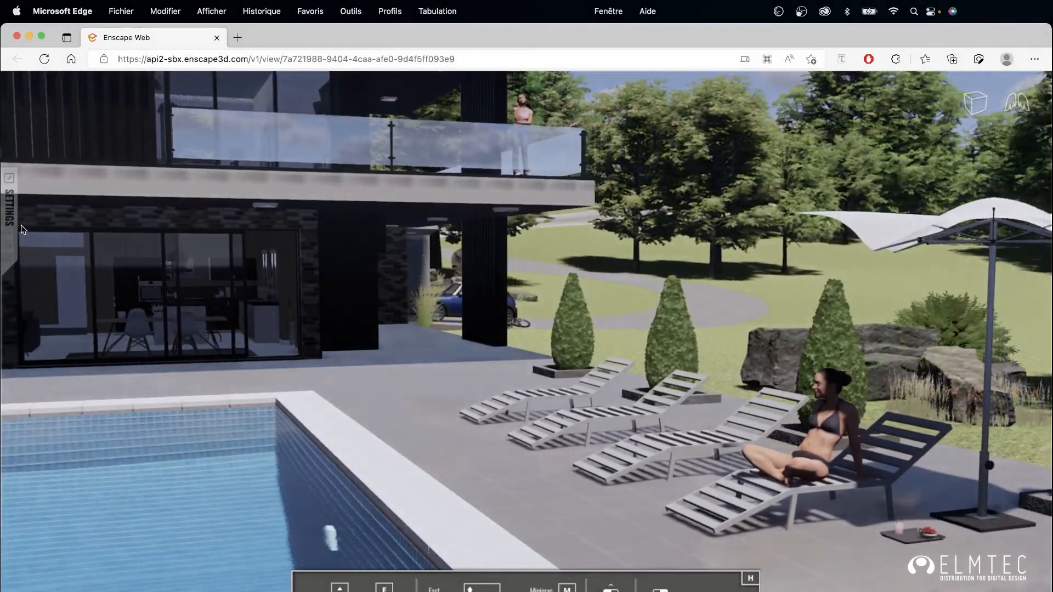
# Step: Set the web standalone's rendering style to White Mode in its visual settings and show the style choices again
pyautogui.click(11, 220)
pyautogui.click(136, 210)
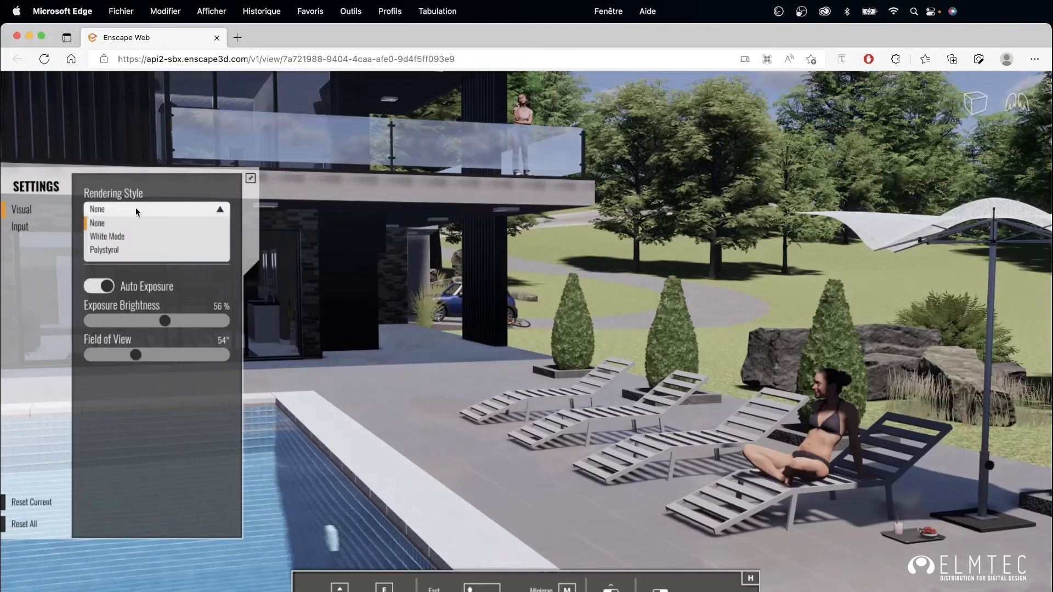
pyautogui.click(123, 235)
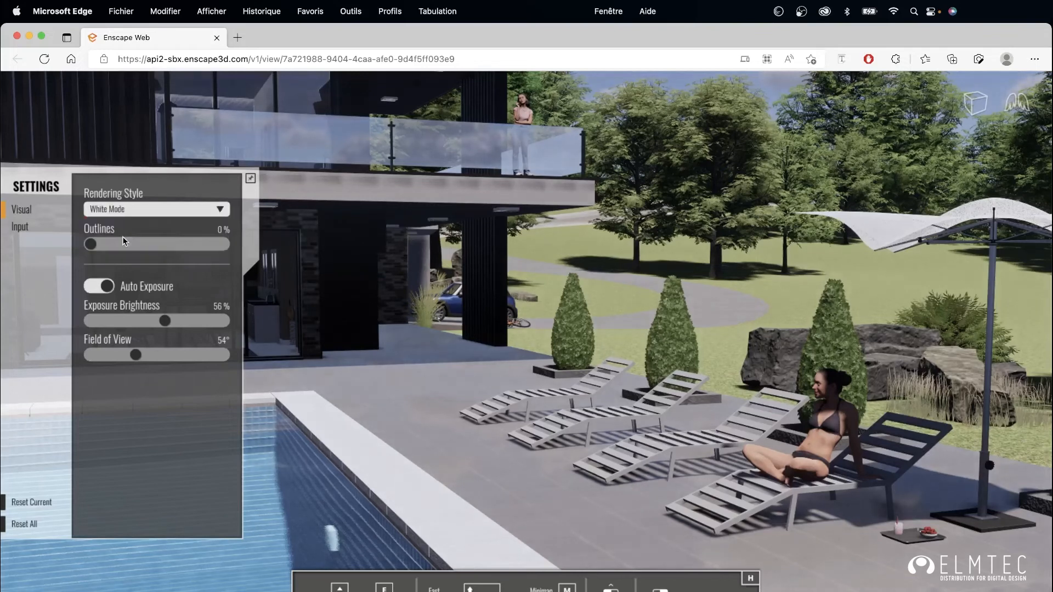
pyautogui.click(140, 212)
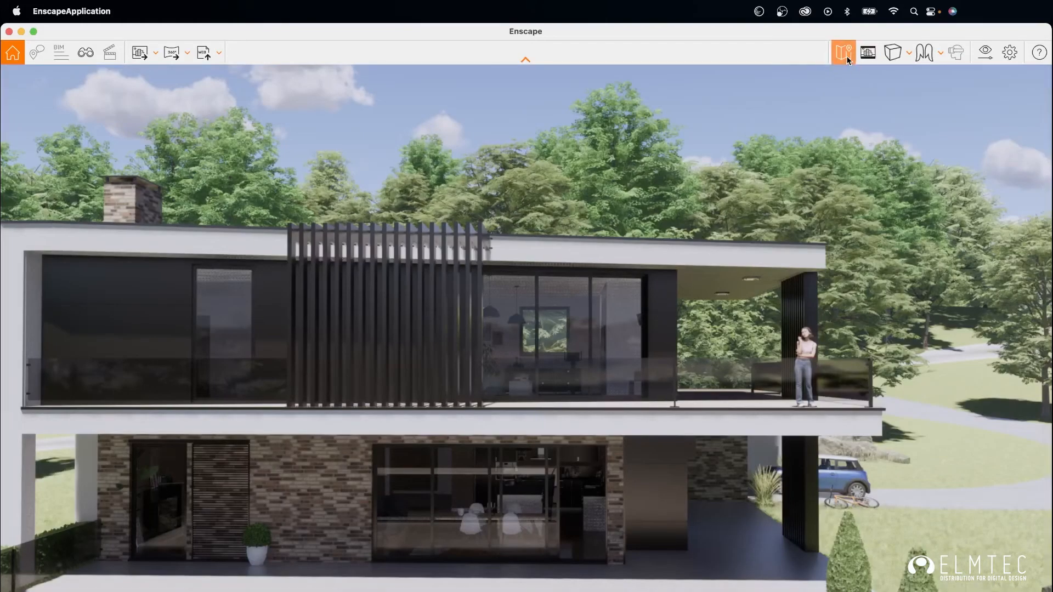
# Step: In Enscape, show the minimap, enlarge it, and use it to jump to the room with the exercise bike and other spots
pyautogui.click(848, 58)
pyautogui.moveTo(146, 191); pyautogui.dragTo(359, 409)
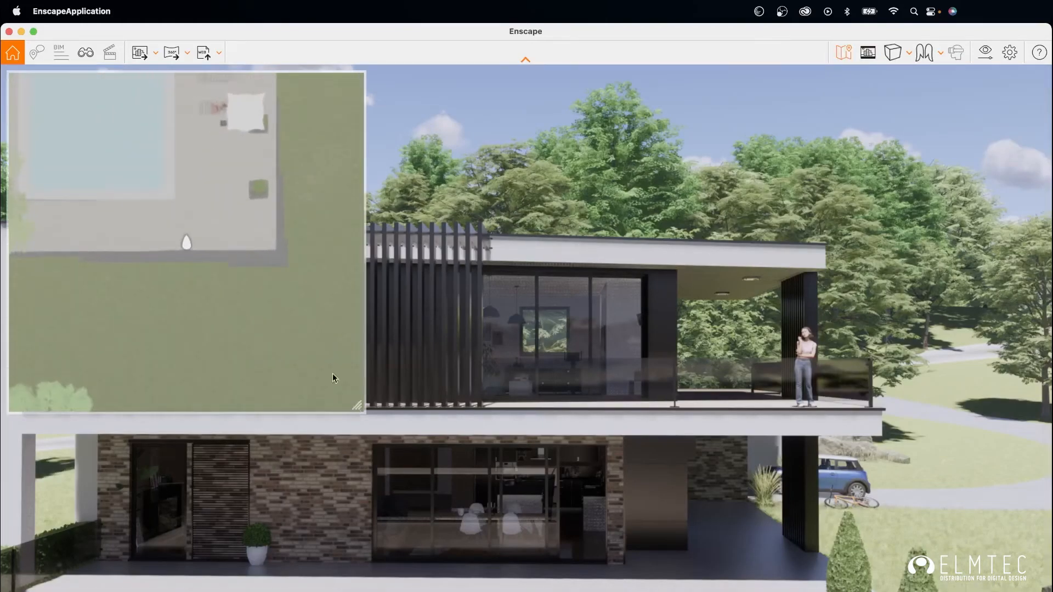
pyautogui.click(189, 118)
pyautogui.click(152, 85)
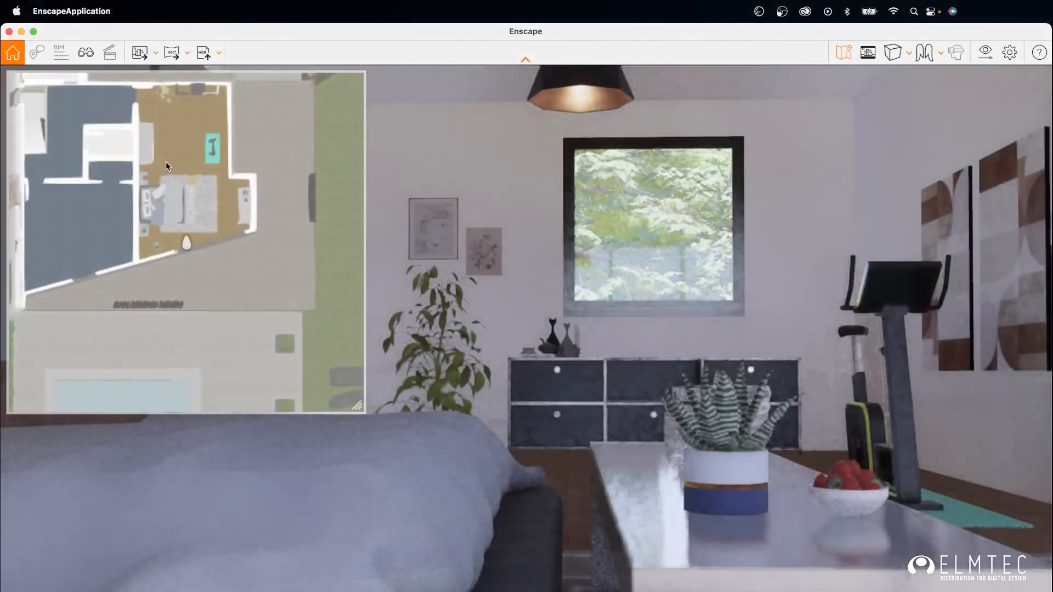
pyautogui.click(167, 164)
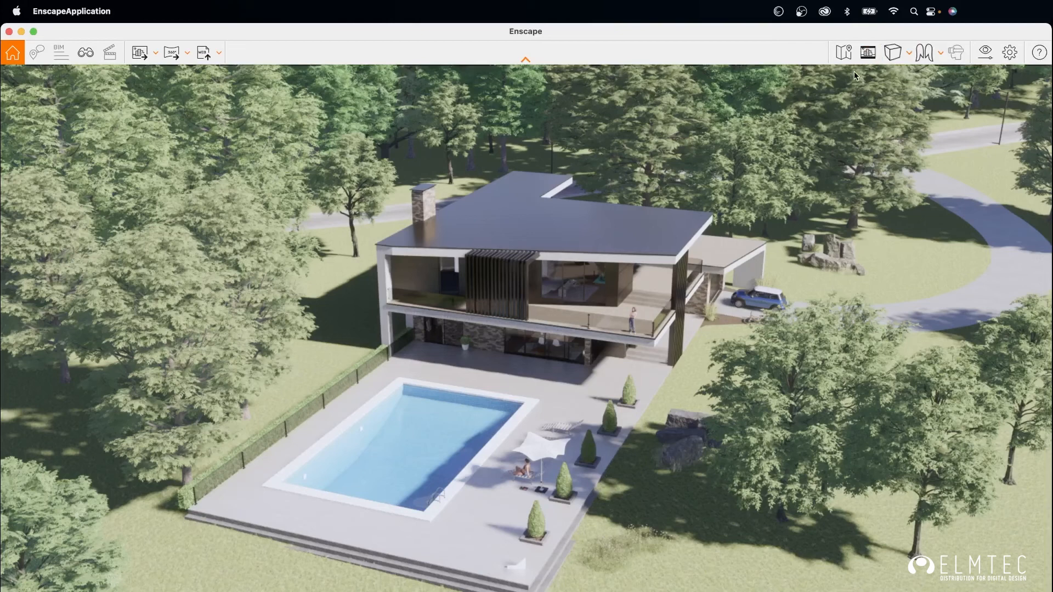
# Step: Toggle the safe frame on and off and show the camera projection choices without changing the projection
pyautogui.click(871, 55)
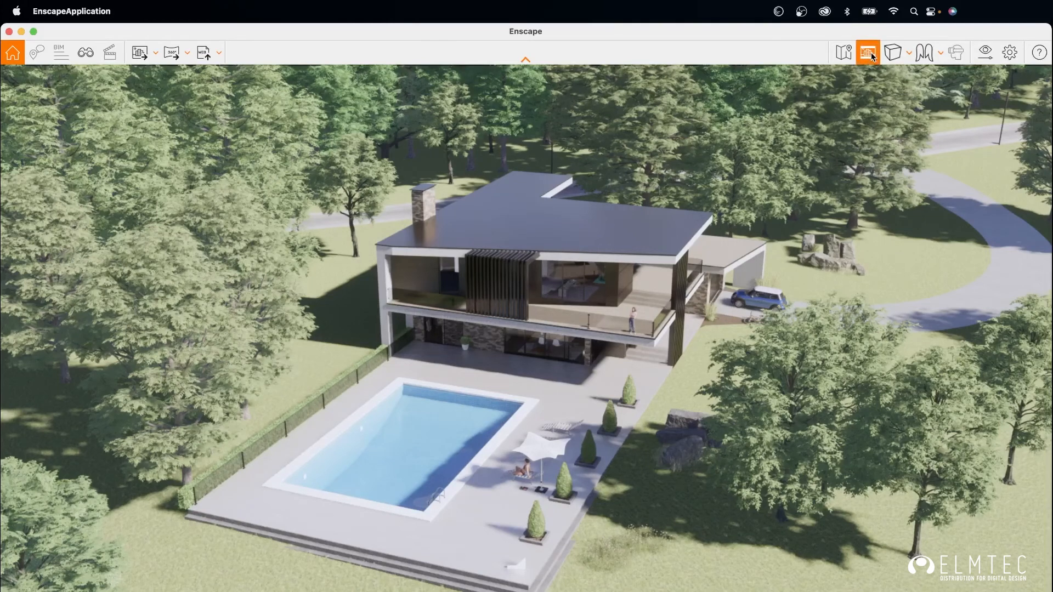
pyautogui.click(873, 57)
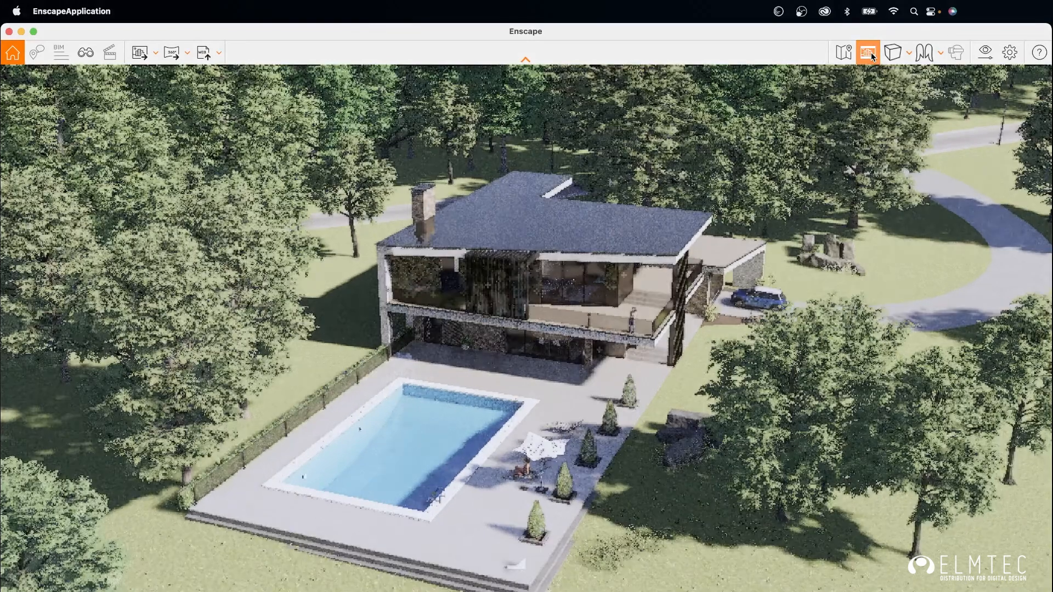
pyautogui.click(909, 55)
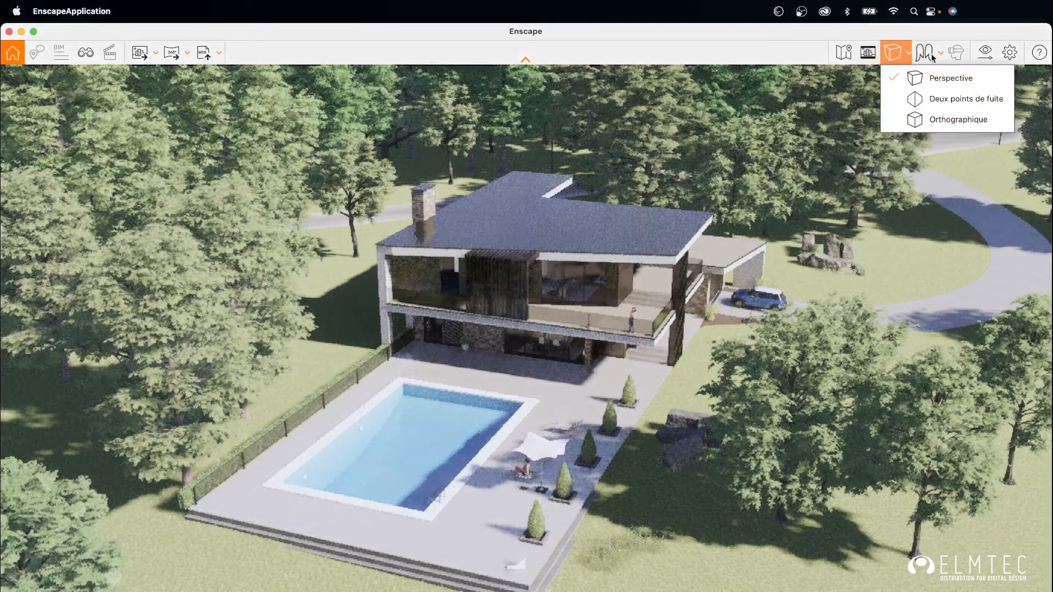
pyautogui.click(936, 30)
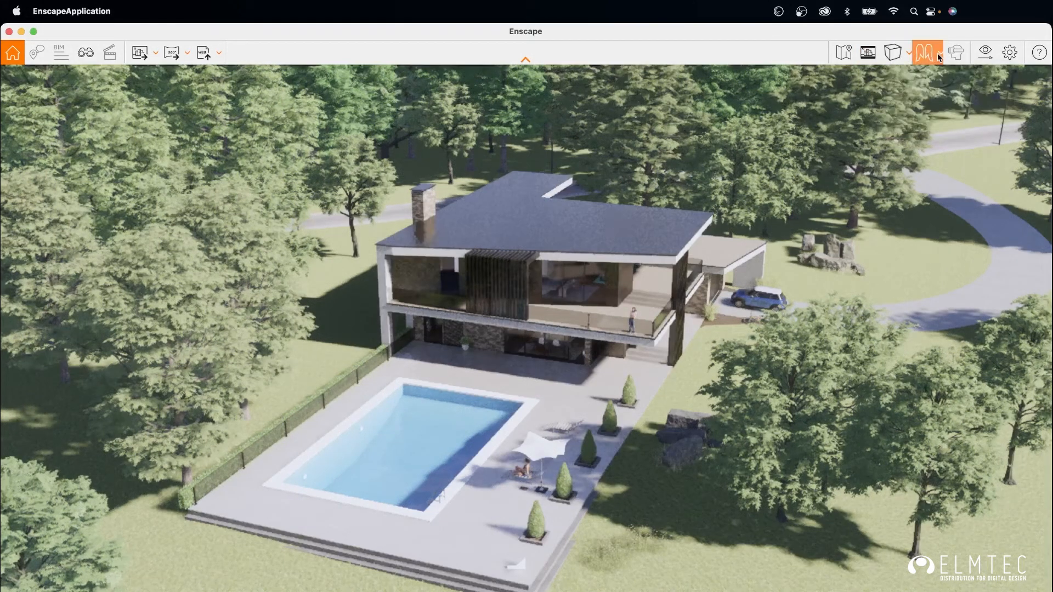
# Step: Switch navigation to Mode Marche and tilt the view up from the lawn towards the house
pyautogui.click(940, 52)
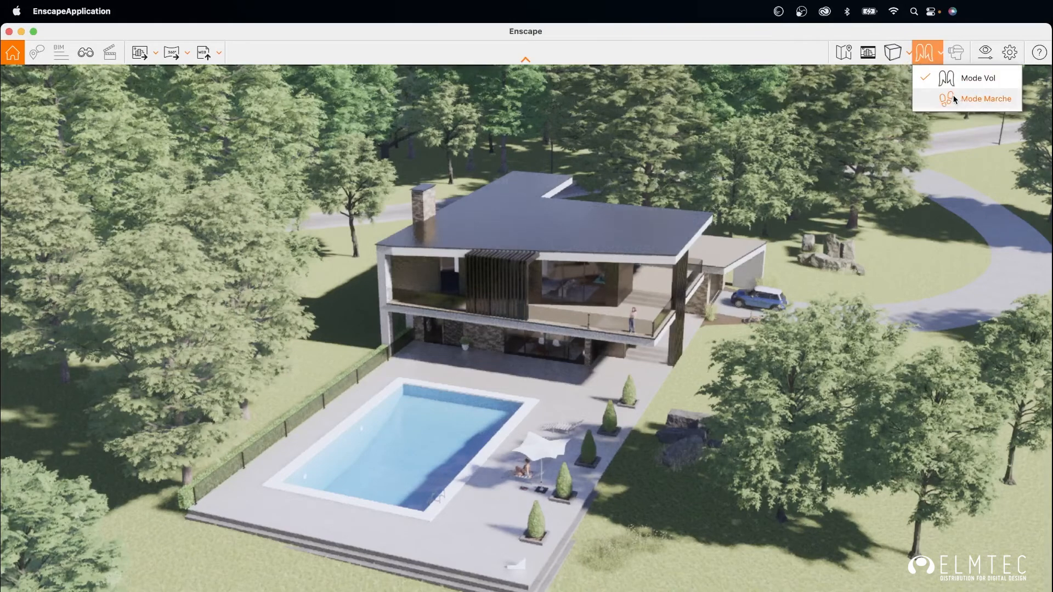
pyautogui.click(982, 99)
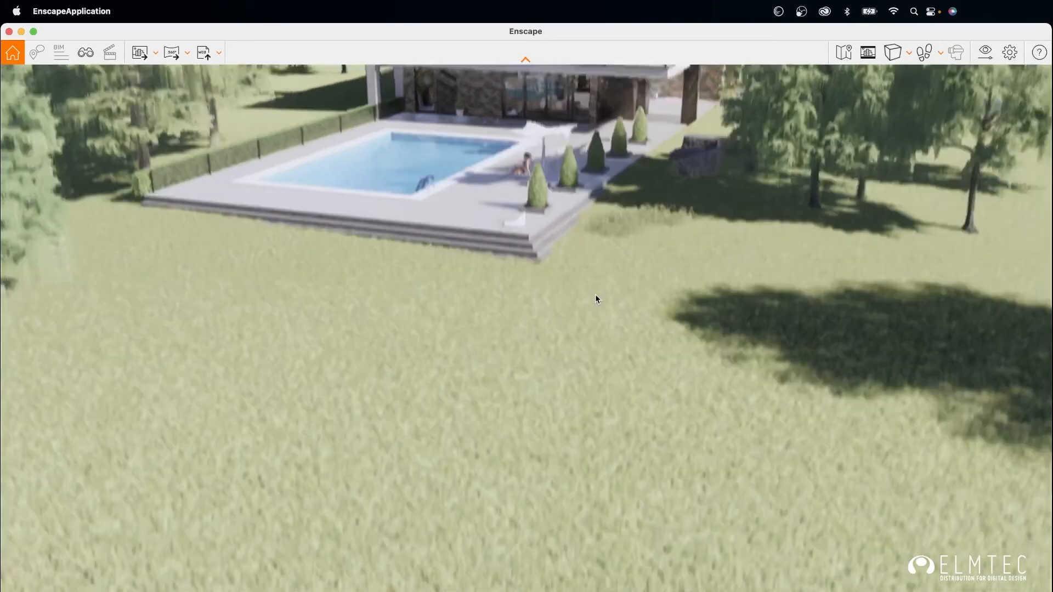
pyautogui.moveTo(594, 295); pyautogui.dragTo(594, 181)
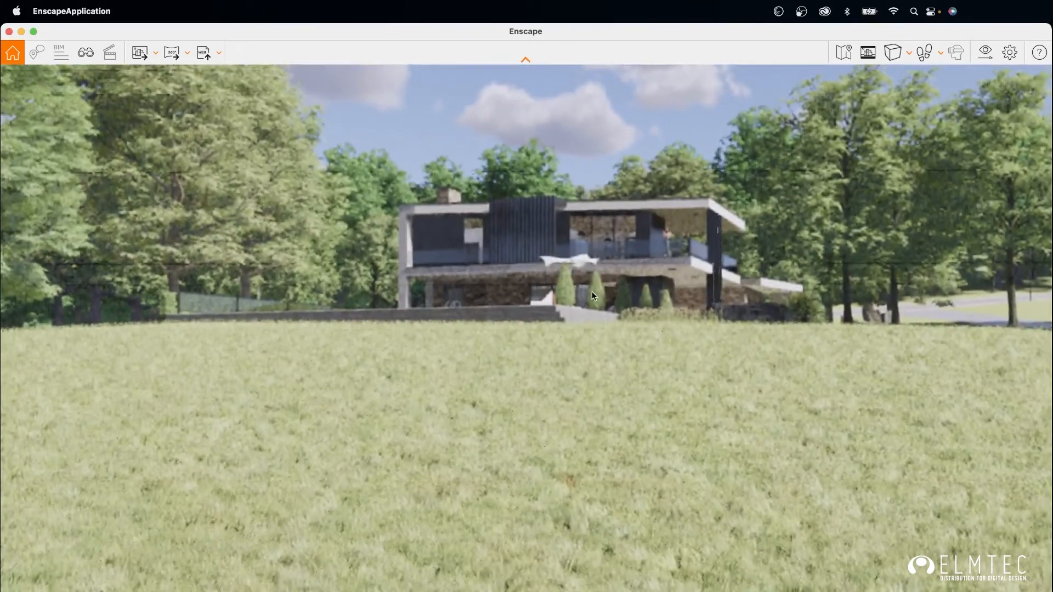
# Step: Walk across the lawn to the pool terrace steps and sidestep past the conical shrubs towards the rocks
pyautogui.press('Up')
pyautogui.press('Up')
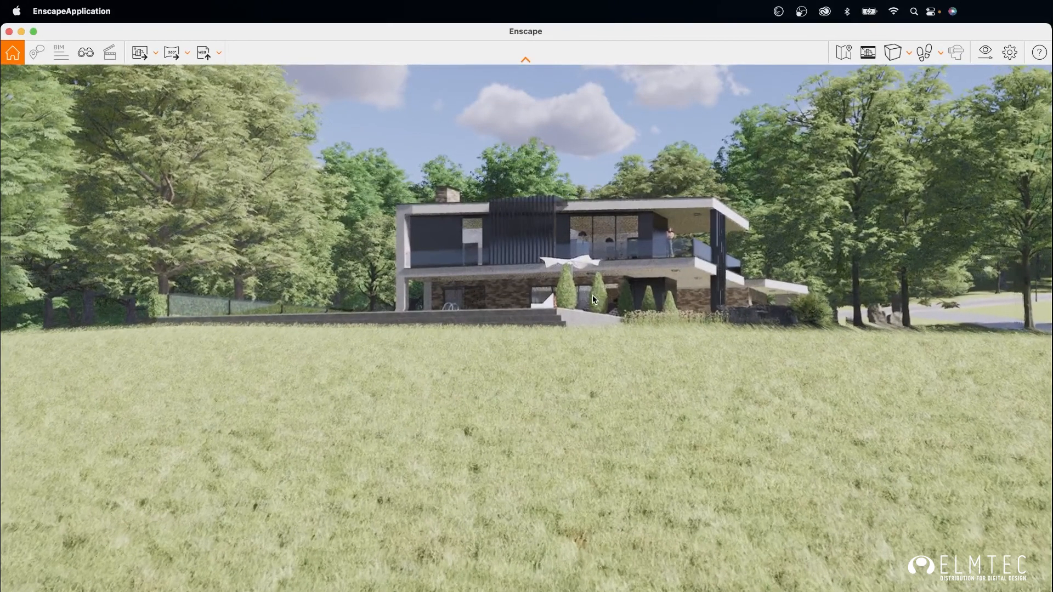
pyautogui.press('Up')
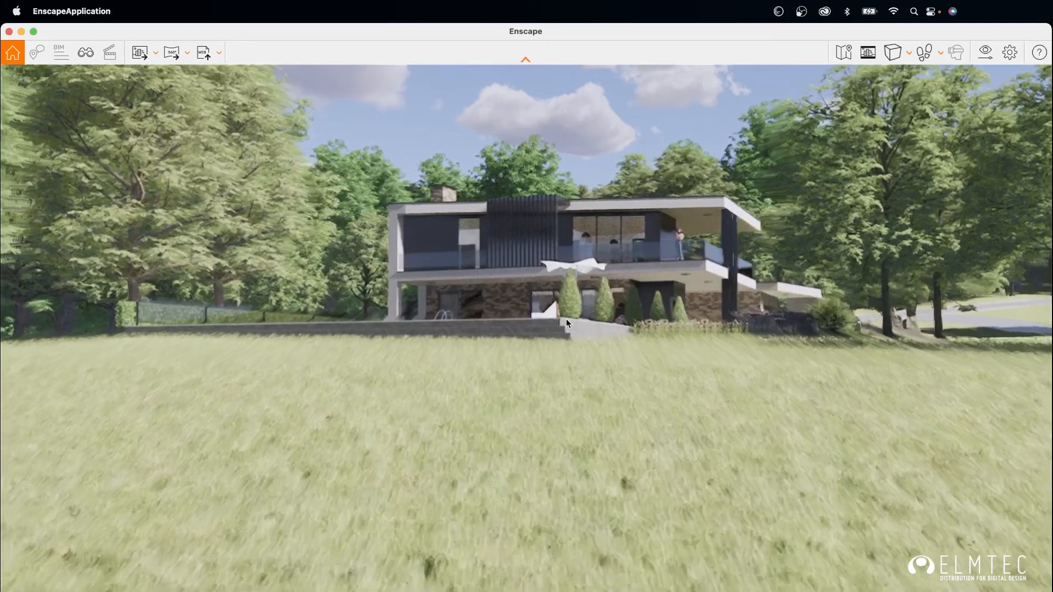
pyautogui.press('Up')
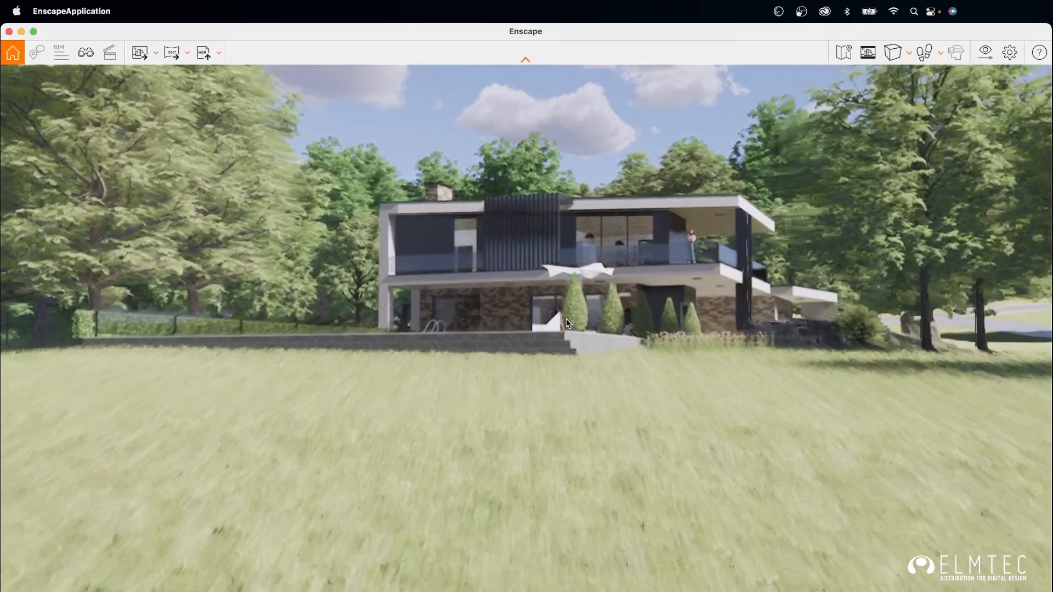
pyautogui.press('Up')
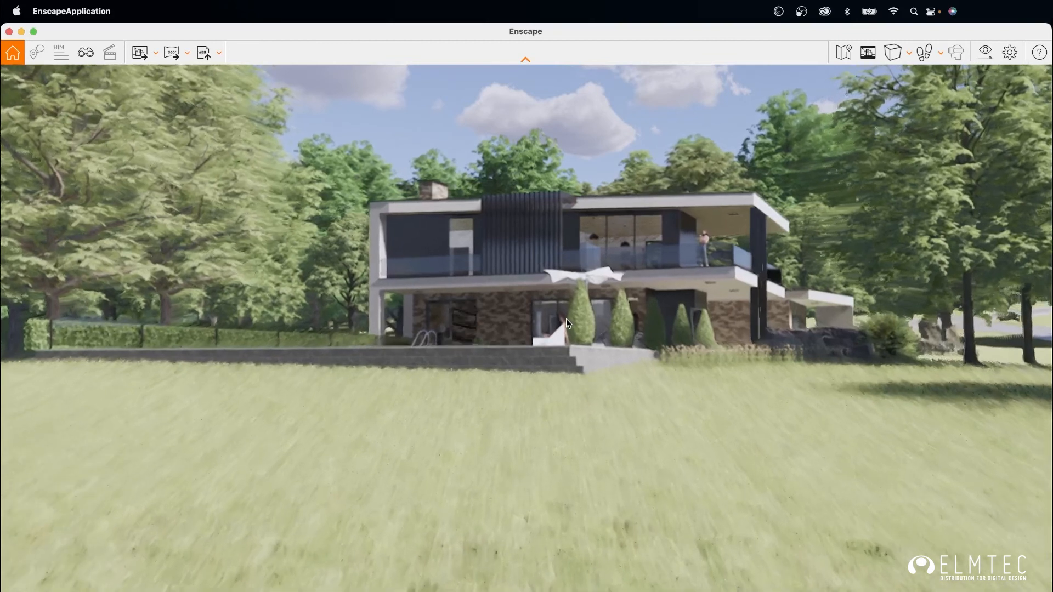
pyautogui.press('Up')
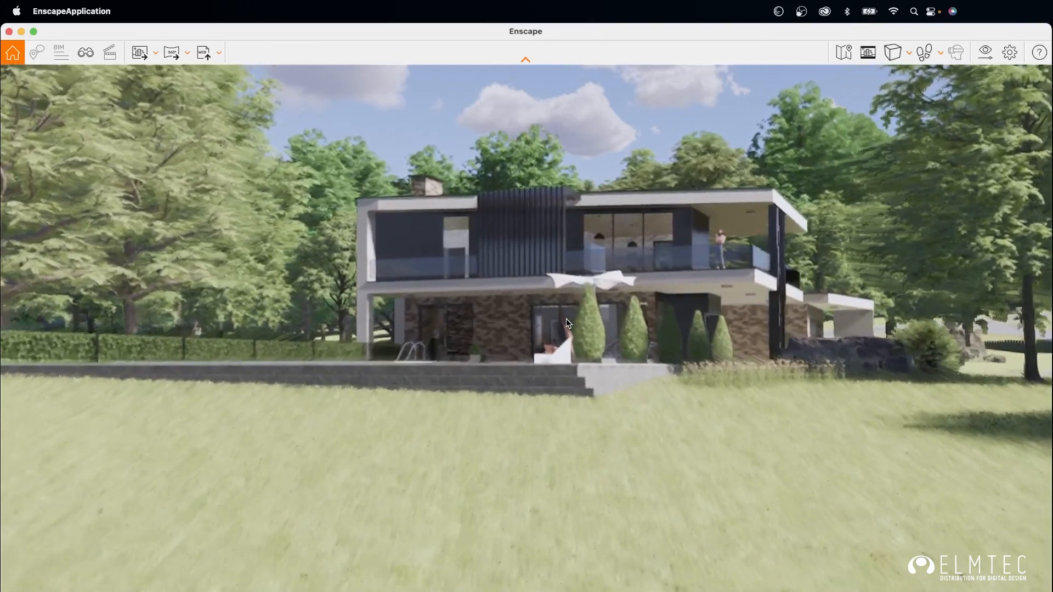
pyautogui.press('Up')
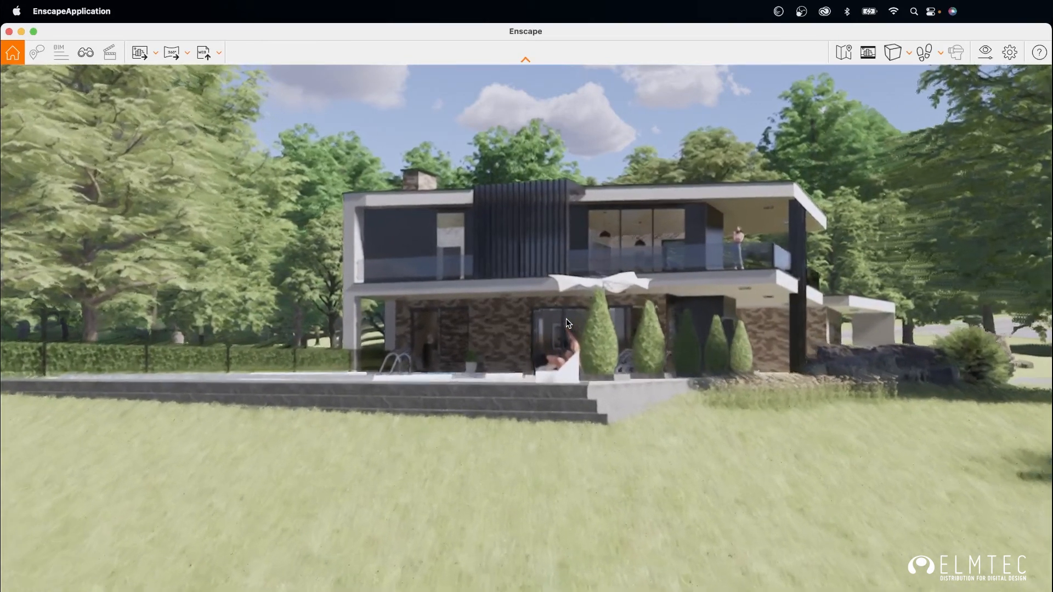
pyautogui.press('Up')
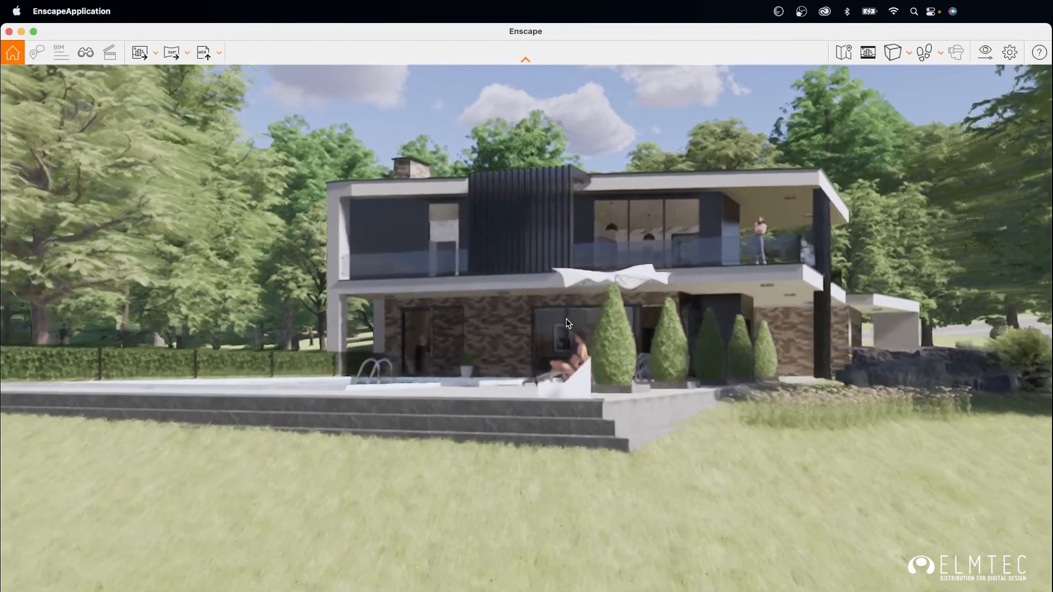
pyautogui.press('Up')
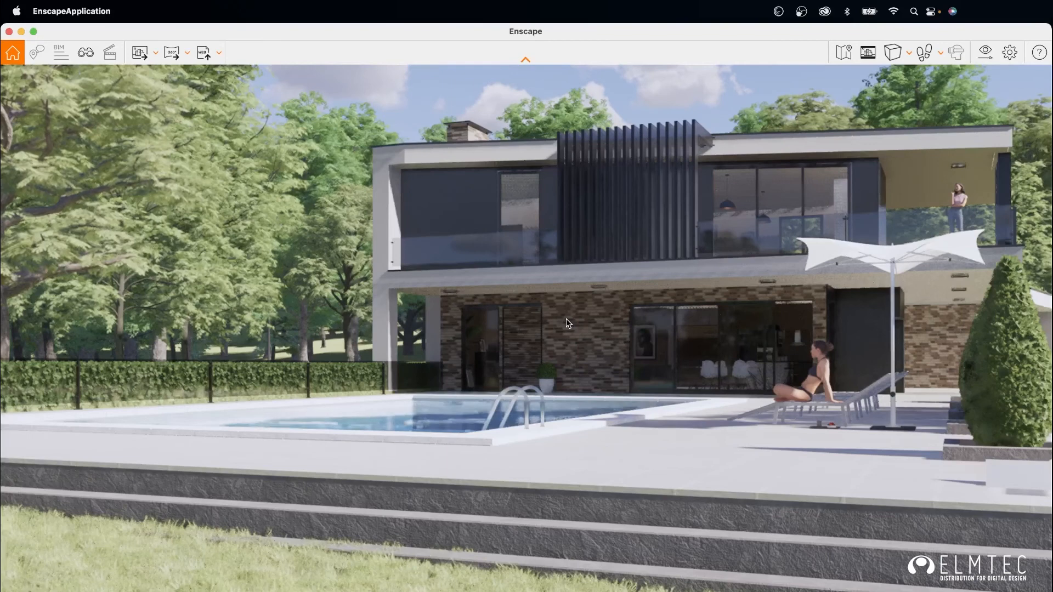
pyautogui.press('d')
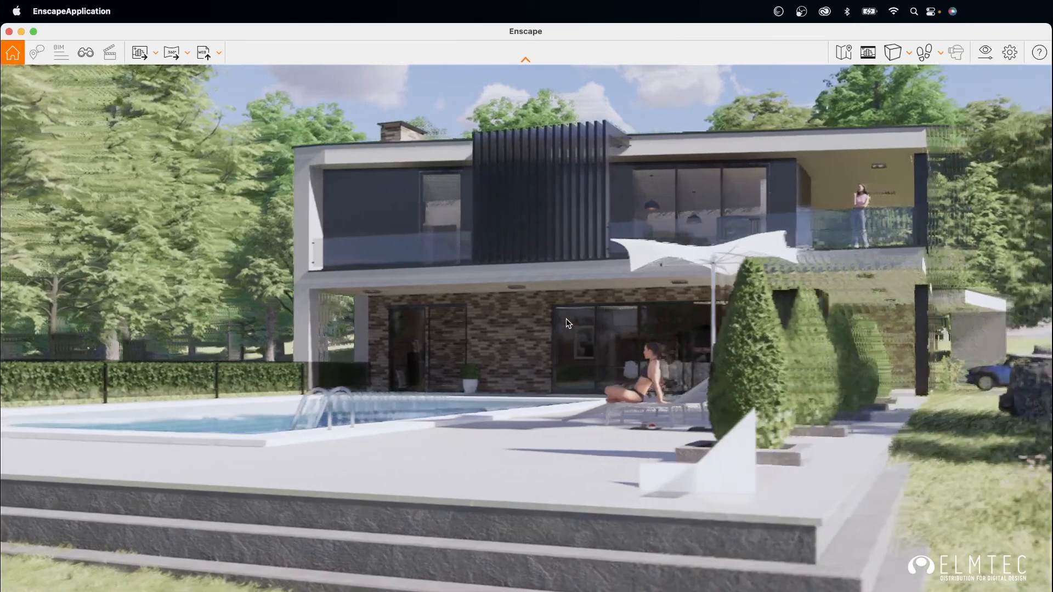
pyautogui.press('d')
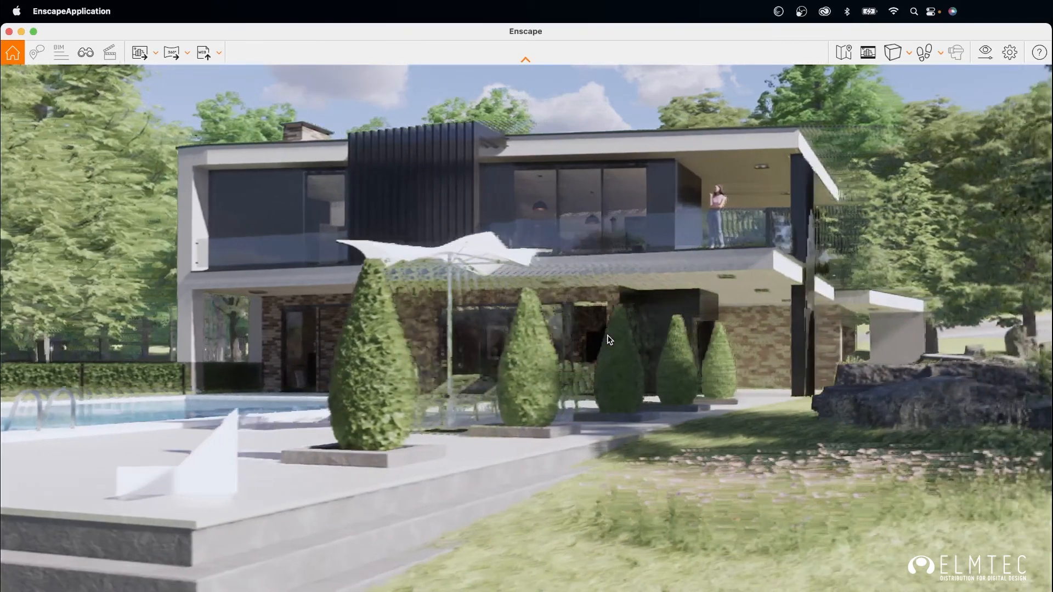
pyautogui.press('d')
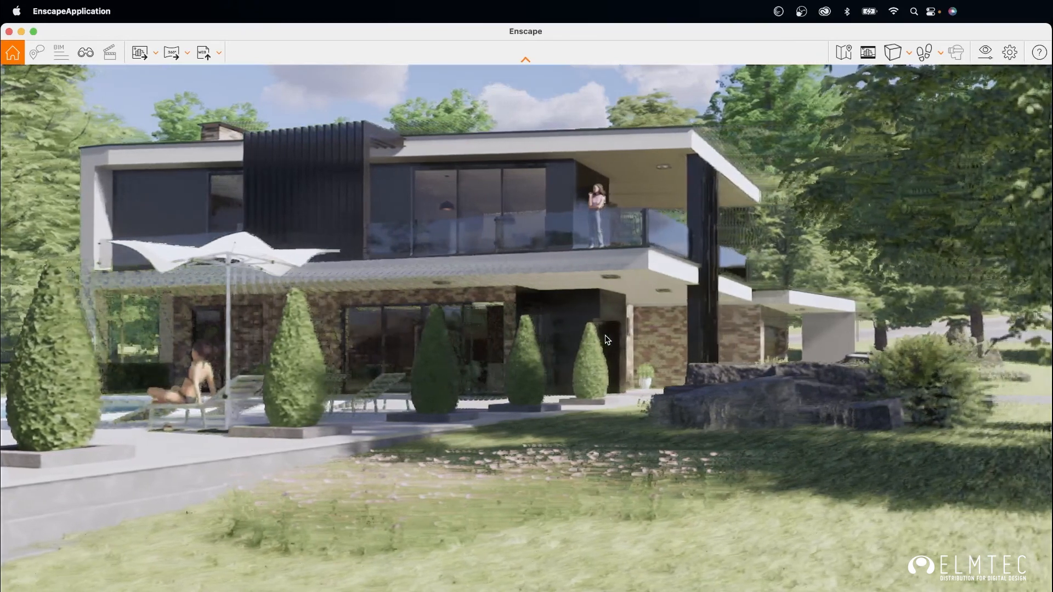